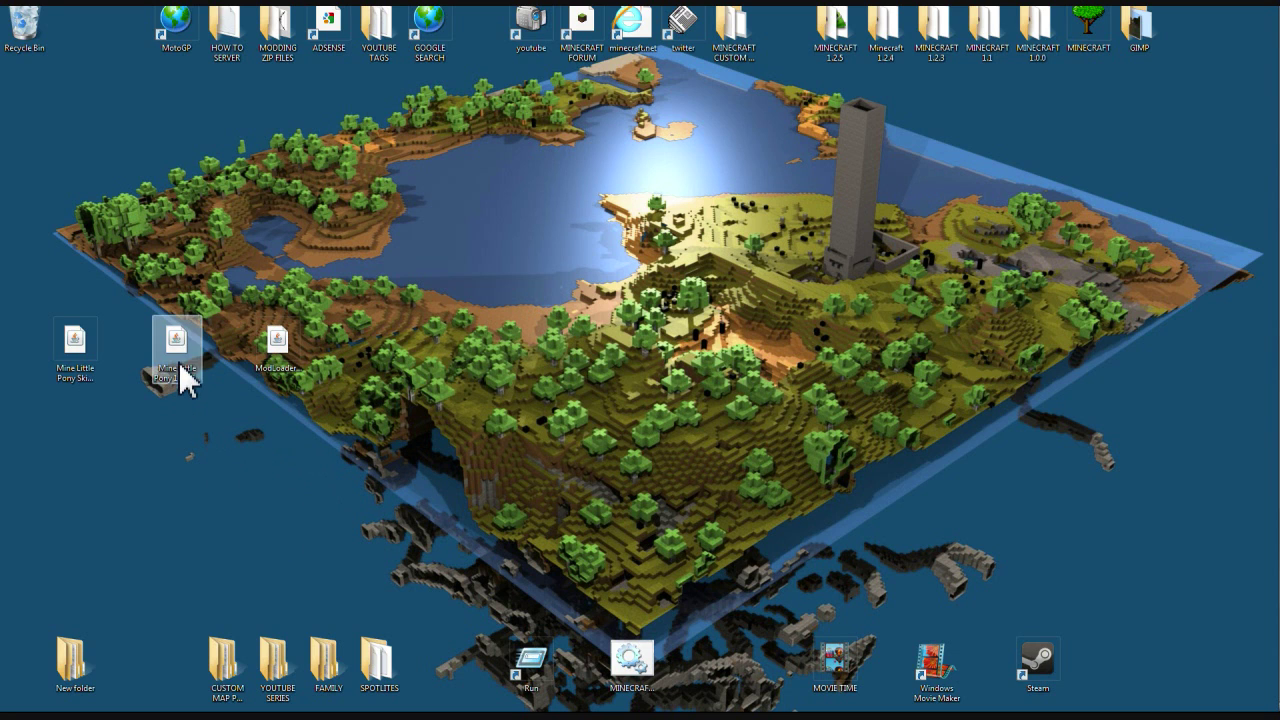
# Shuffle the pony mod zip on the desktop and check the ModLoader, pony mod and skins zip names.
pyautogui.moveTo(177, 368)
pyautogui.mouseDown()
pyautogui.moveTo(554, 207)
pyautogui.moveTo(545, 224)
pyautogui.mouseUp()
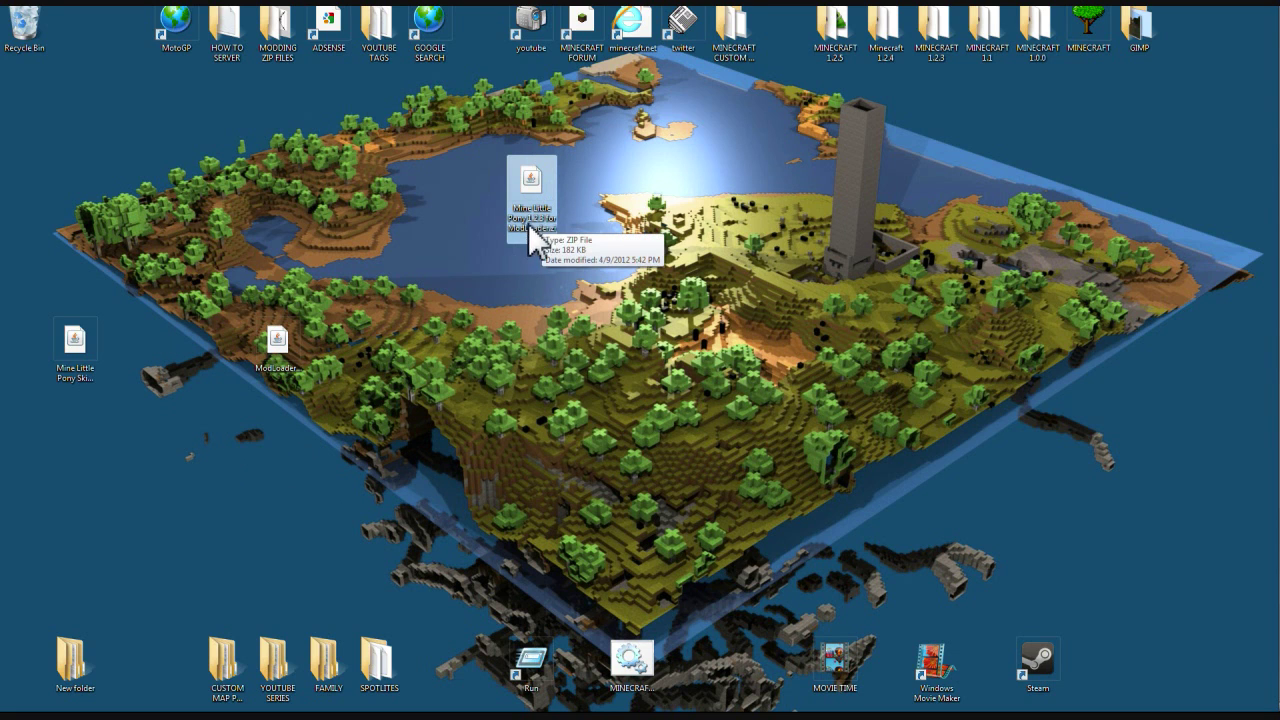
pyautogui.moveTo(537, 229)
pyautogui.mouseDown()
pyautogui.moveTo(266, 349)
pyautogui.moveTo(177, 366)
pyautogui.moveTo(183, 378)
pyautogui.mouseUp()
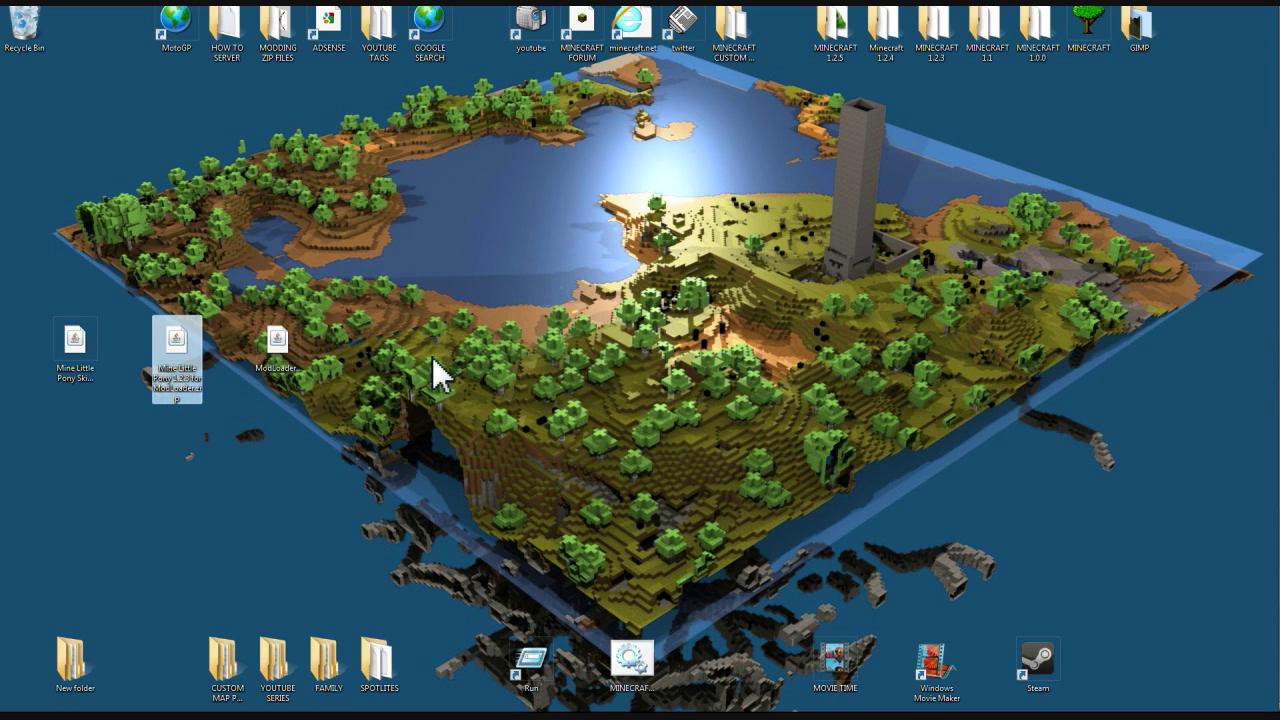
pyautogui.click(337, 385)
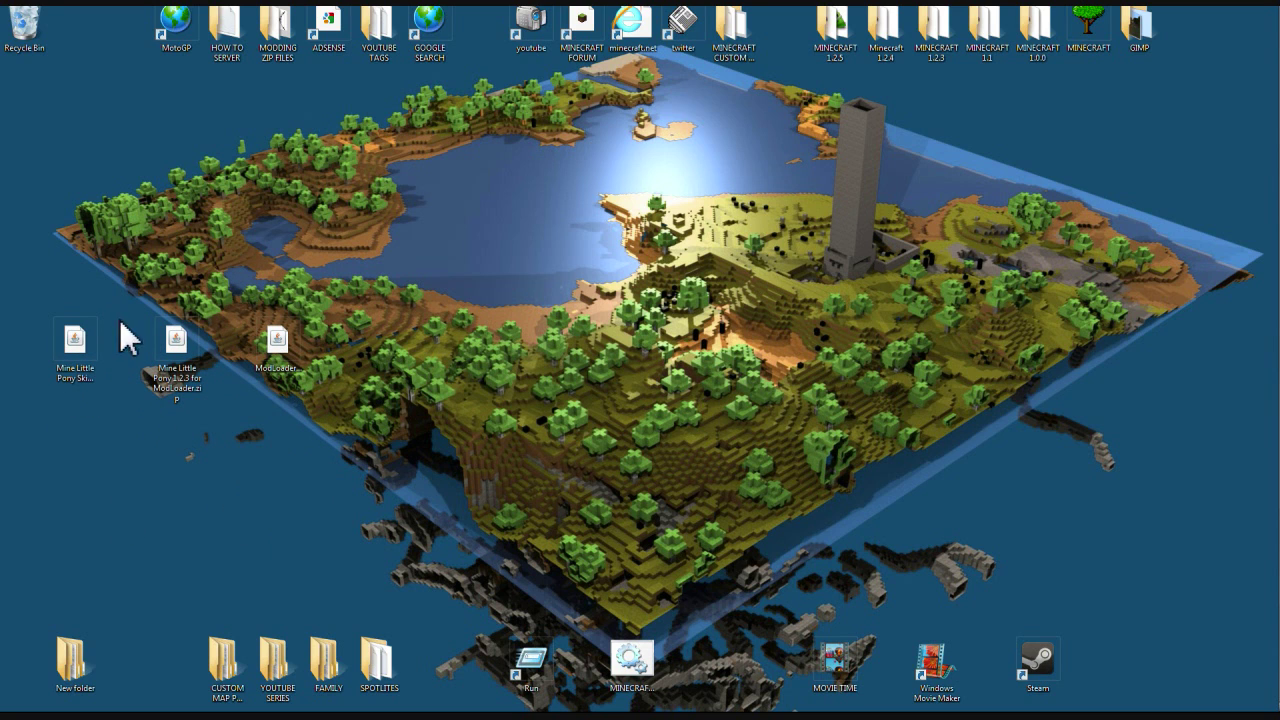
pyautogui.click(280, 362)
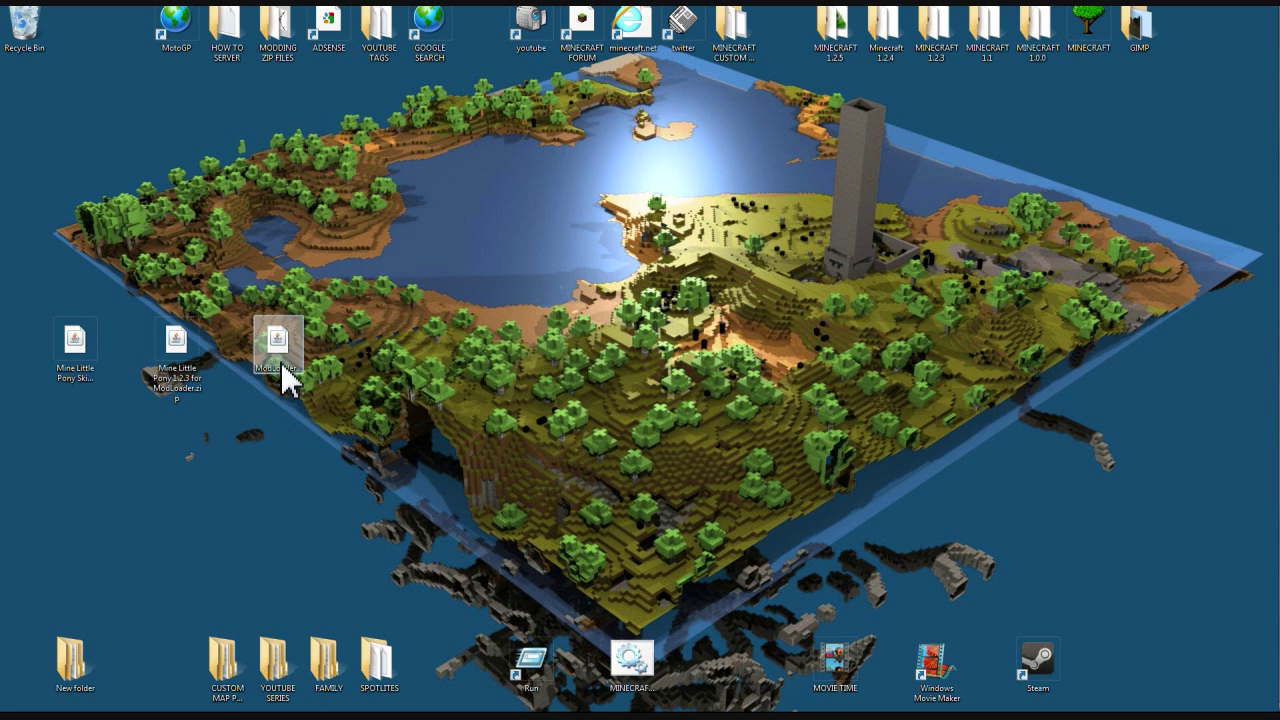
pyautogui.click(191, 368)
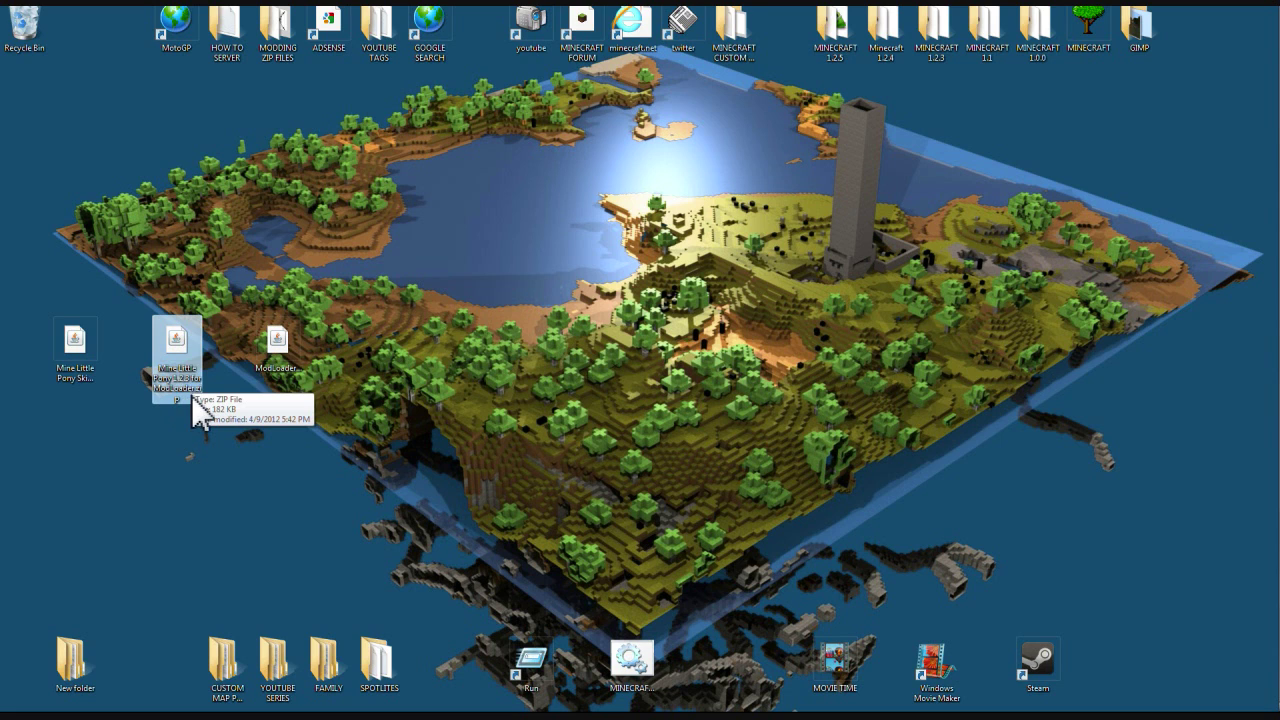
pyautogui.click(73, 369)
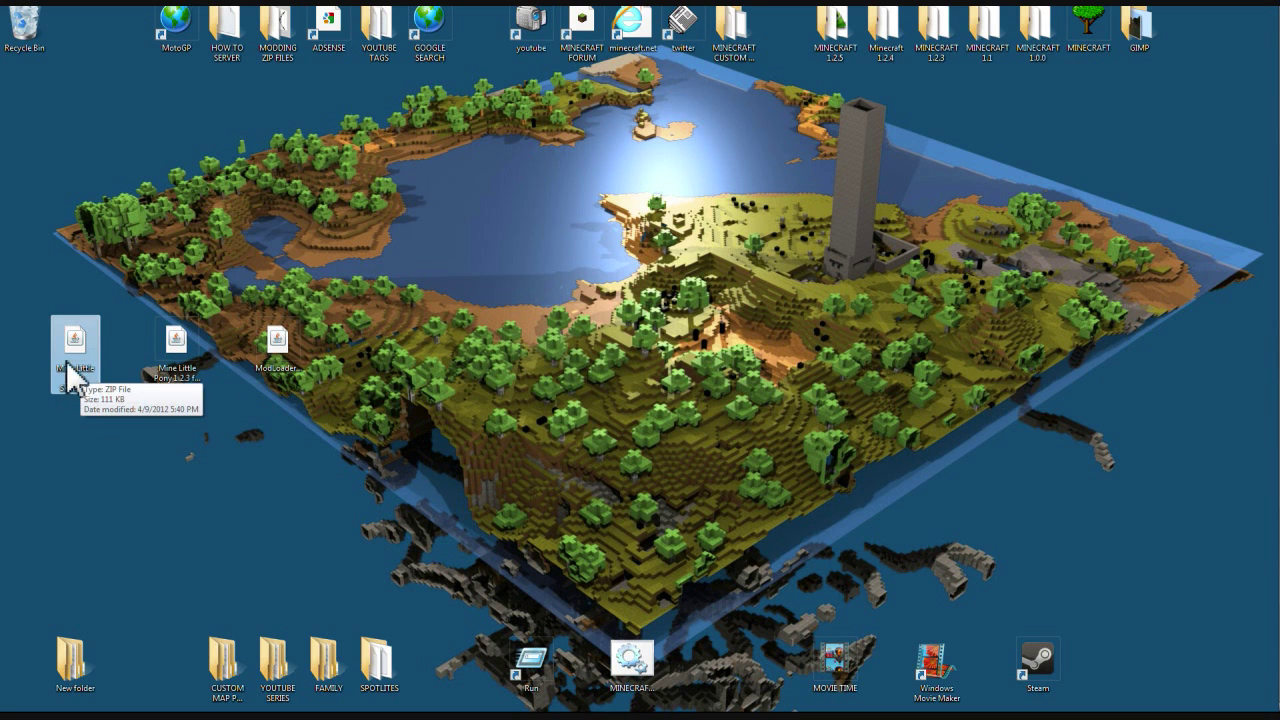
# Open the Mine Little Pony Skins zip in WinRAR, look inside its 1.2 folder, then close it.
pyautogui.rightClick(84, 345)
pyautogui.moveTo(130, 379)
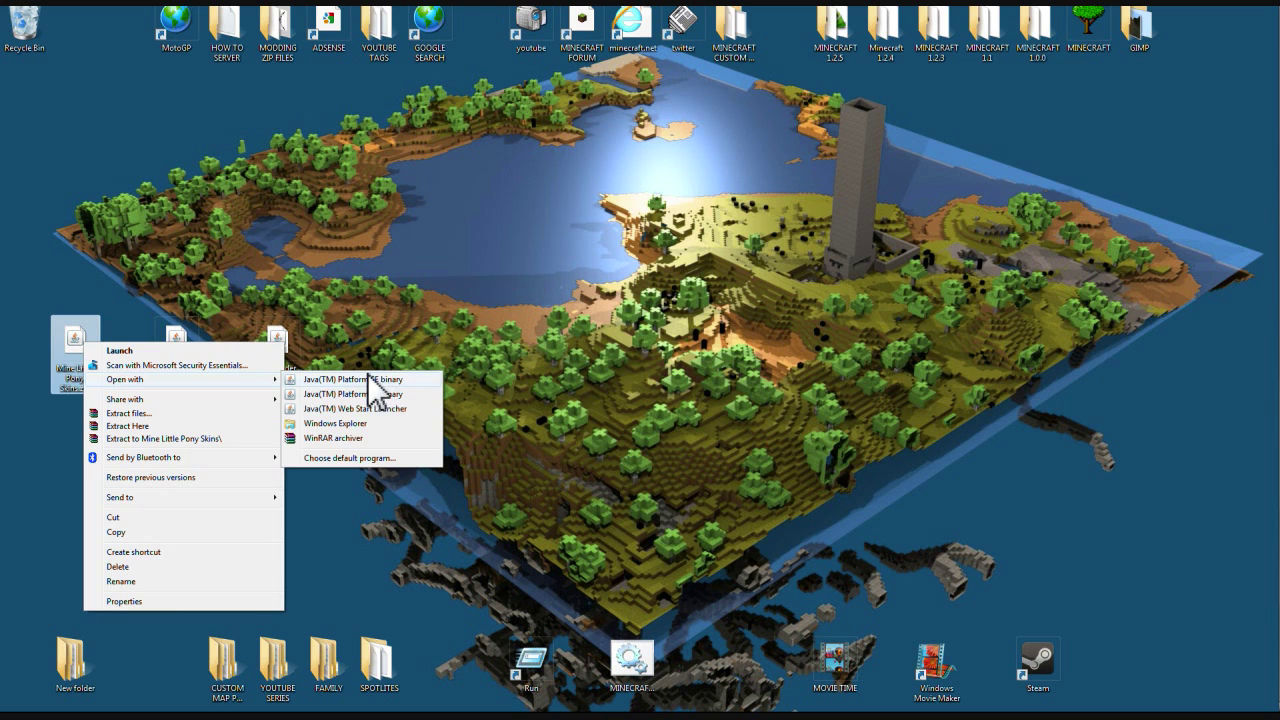
pyautogui.click(345, 438)
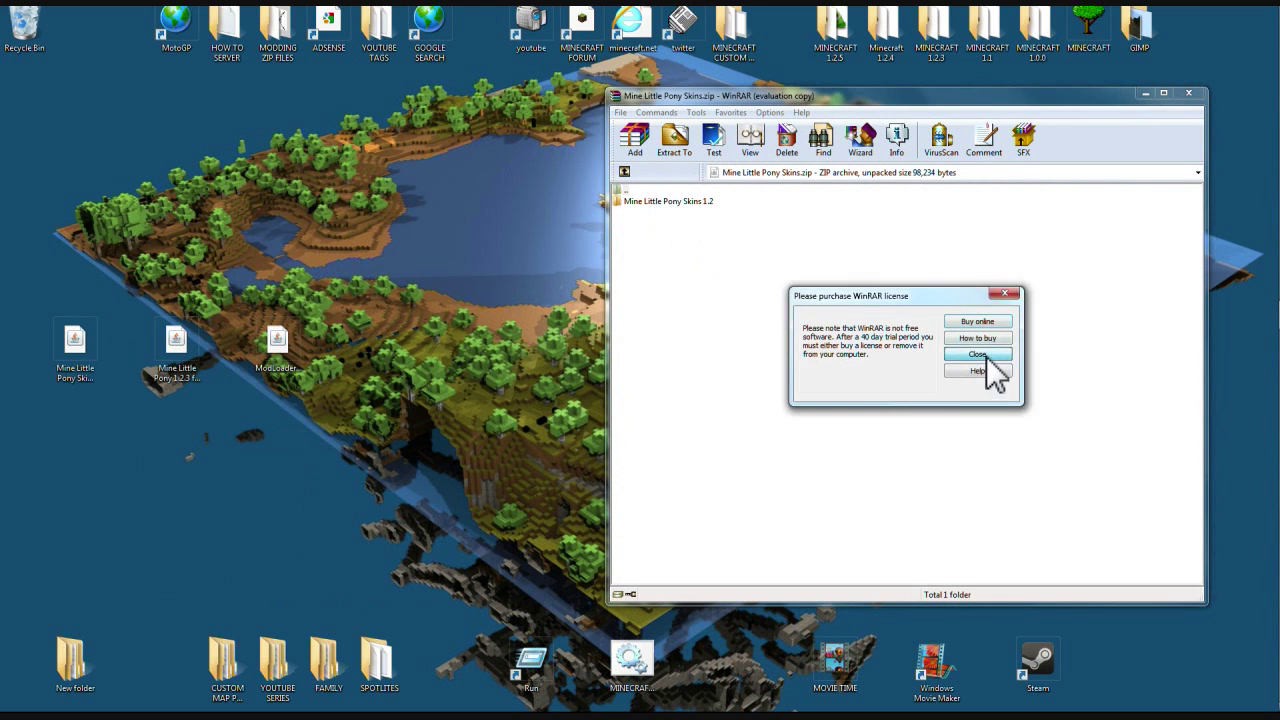
pyautogui.click(990, 369)
pyautogui.doubleClick(668, 202)
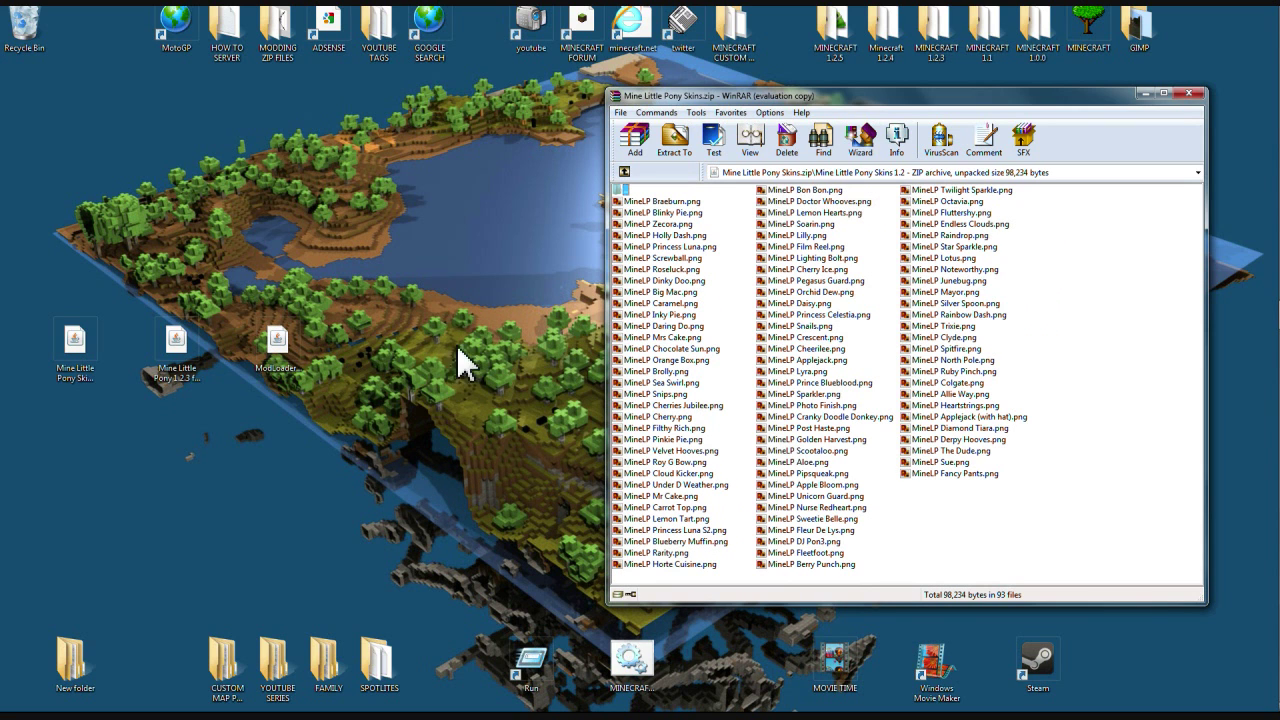
pyautogui.click(1188, 94)
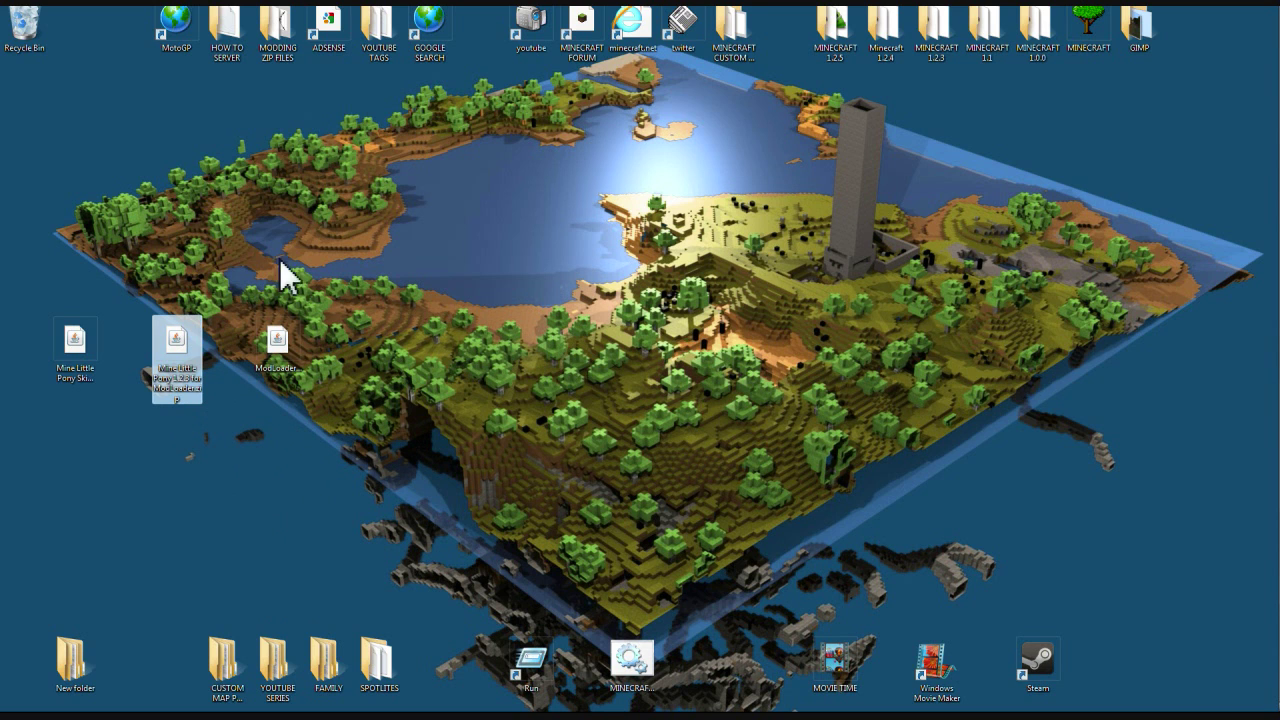
pyautogui.rightClick(80, 358)
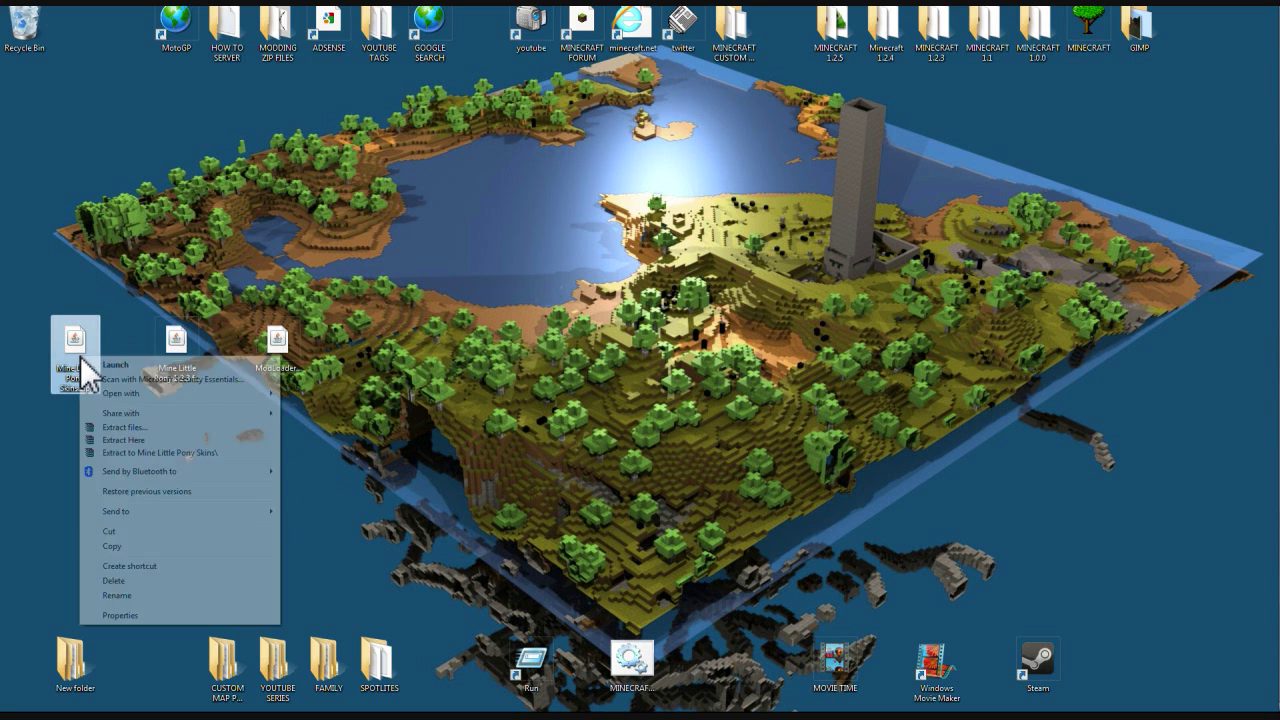
pyautogui.click(432, 338)
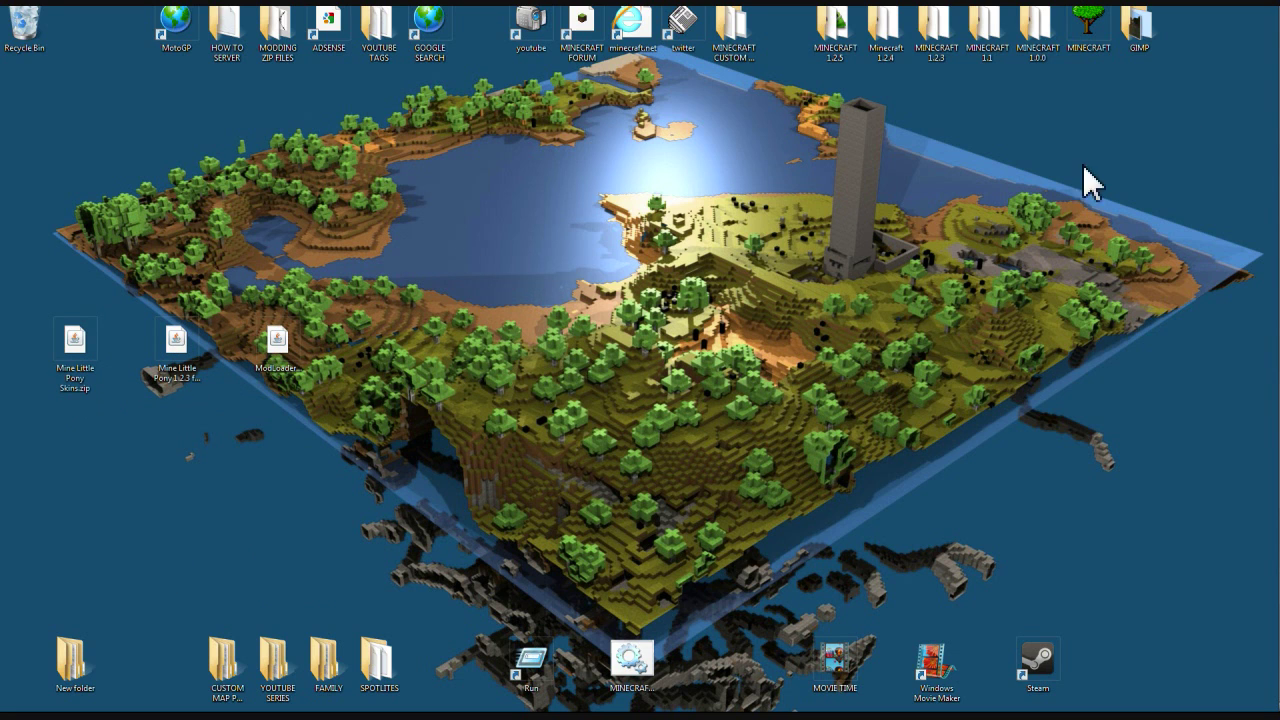
# Search for %APPDATA% and open the AppData Roaming folder.
pyautogui.moveTo(1275, 95)
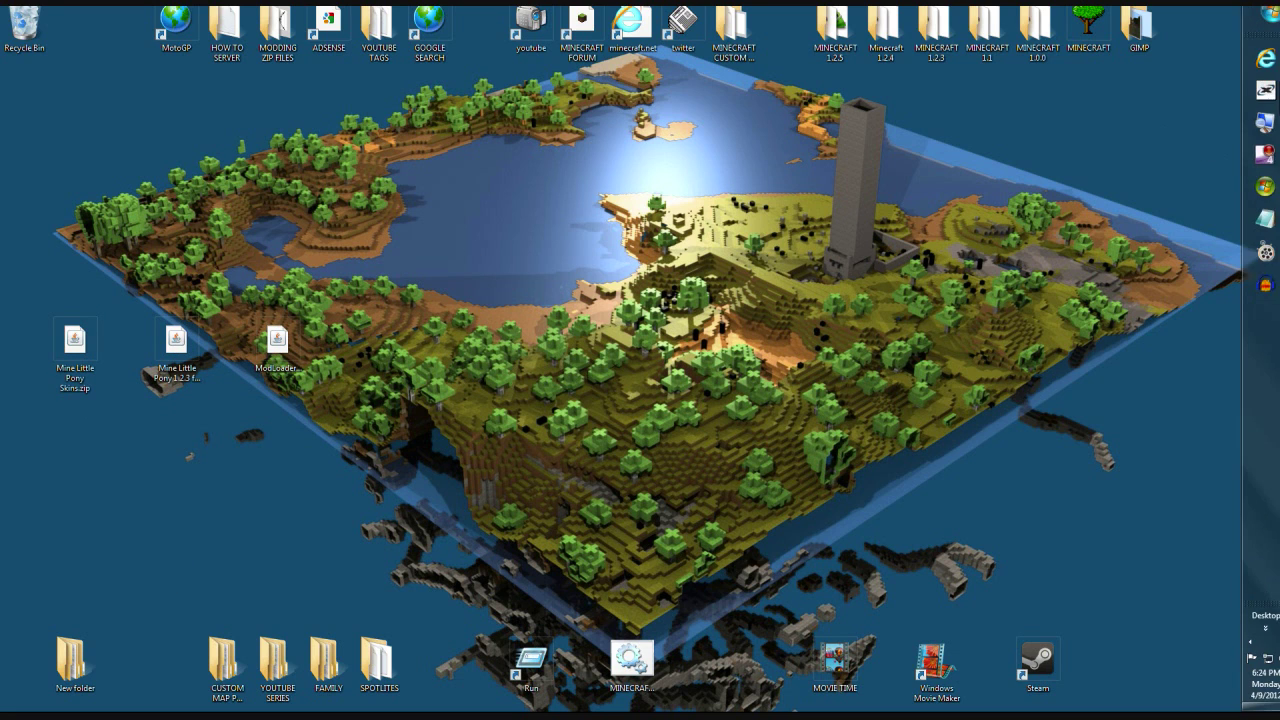
pyautogui.click(1256, 18)
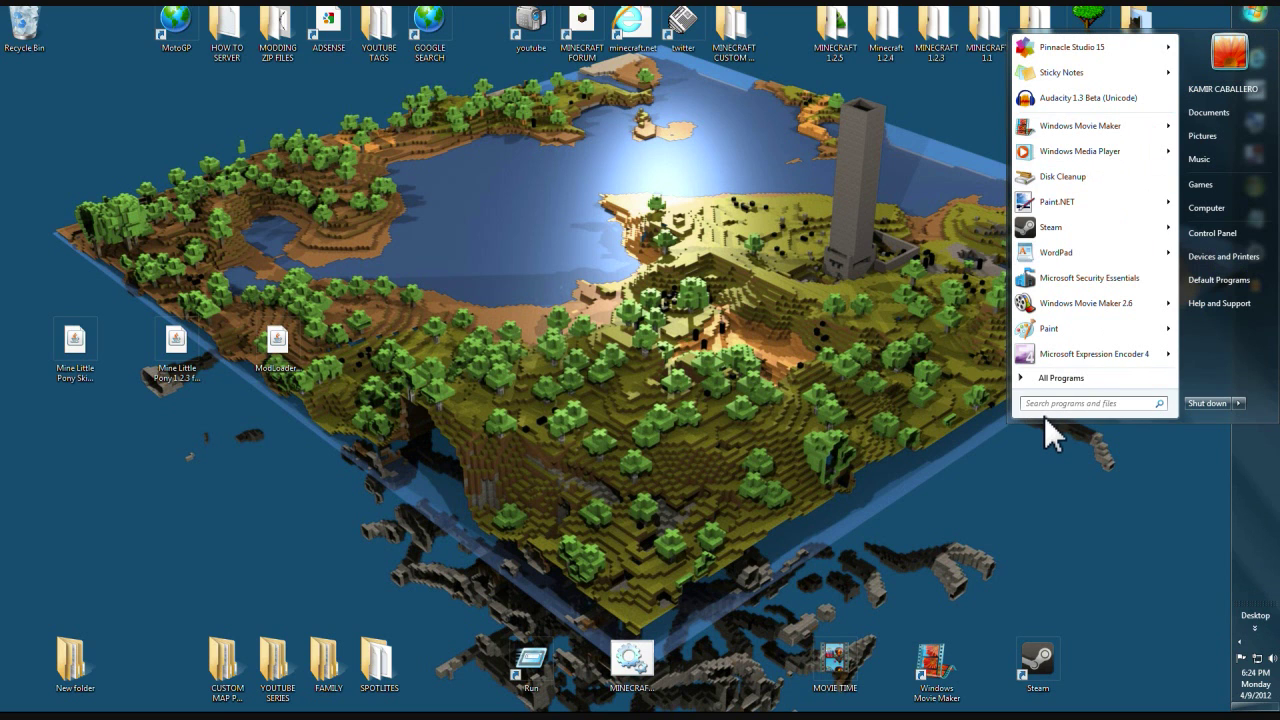
pyautogui.write('%')
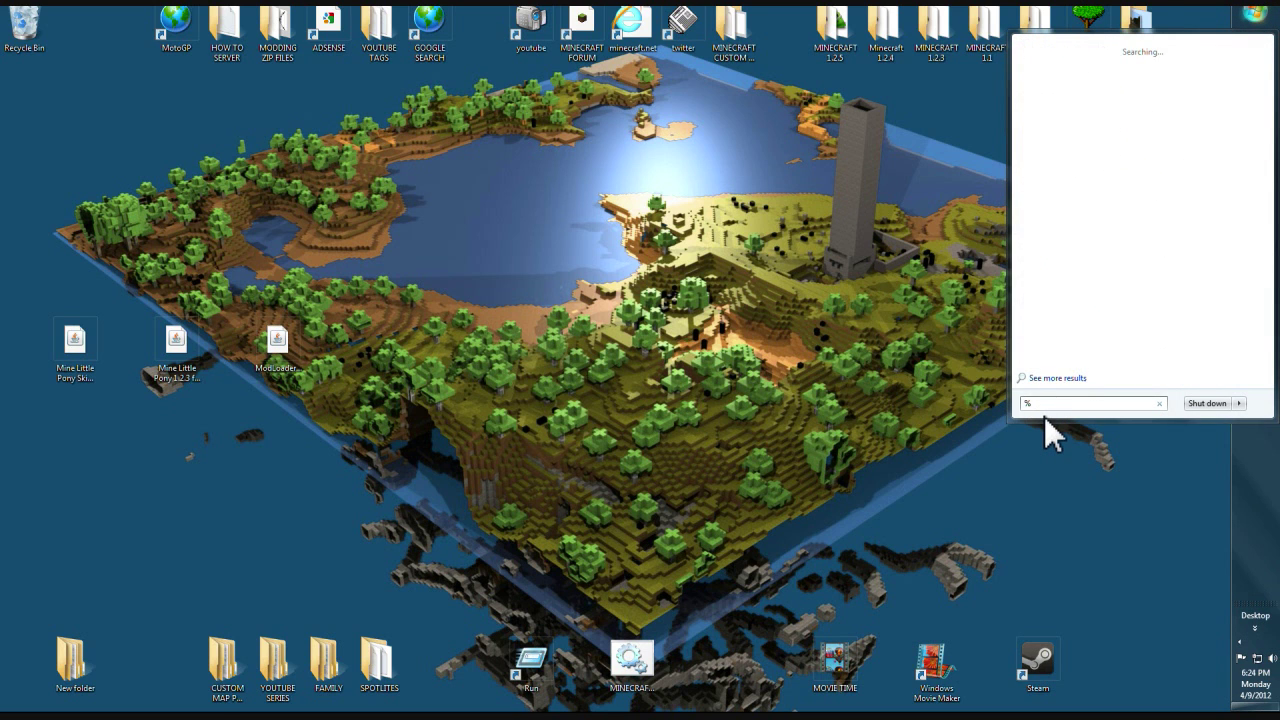
pyautogui.write('APPDAAT')
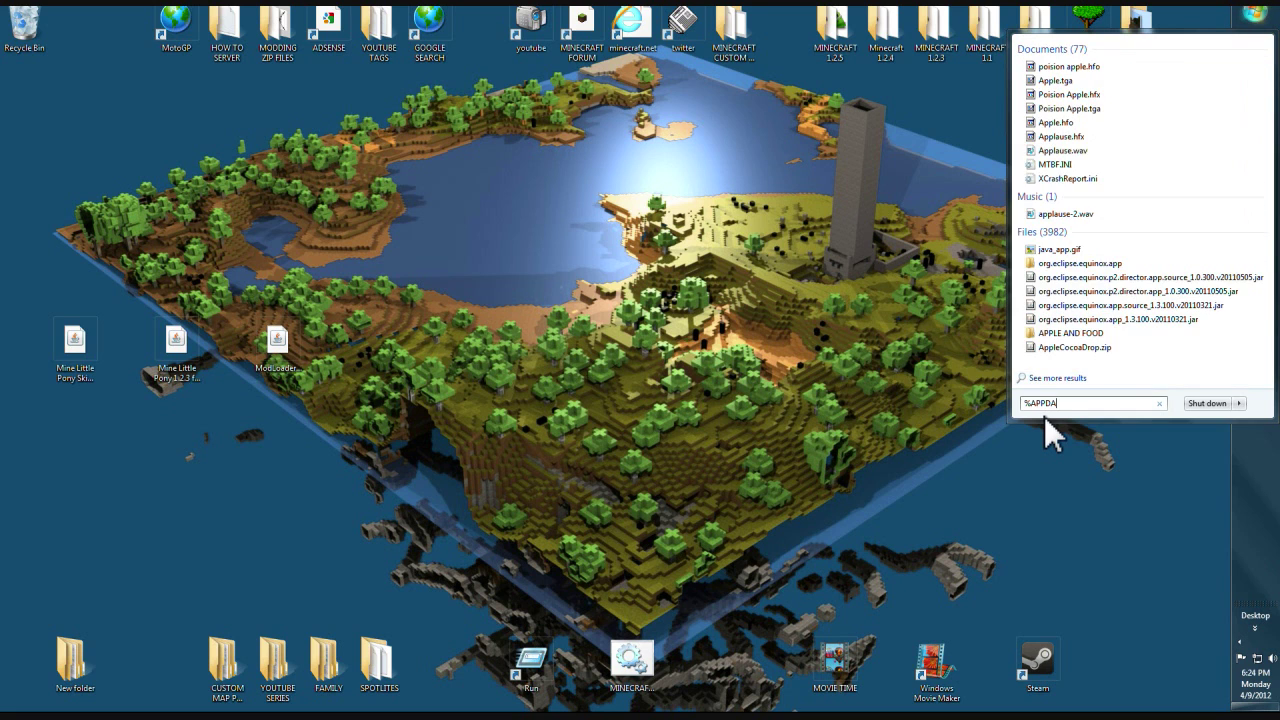
pyautogui.press('BackSpace')
pyautogui.press('BackSpace')
pyautogui.write('TA')
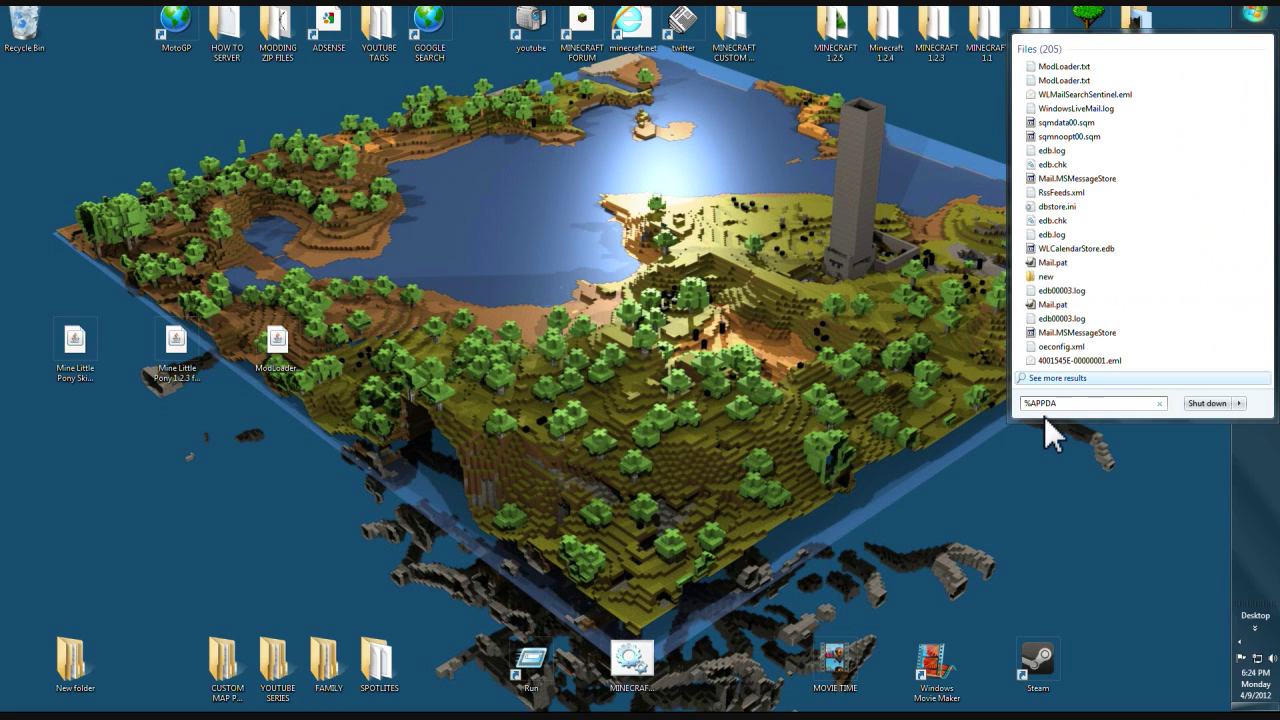
pyautogui.write('%')
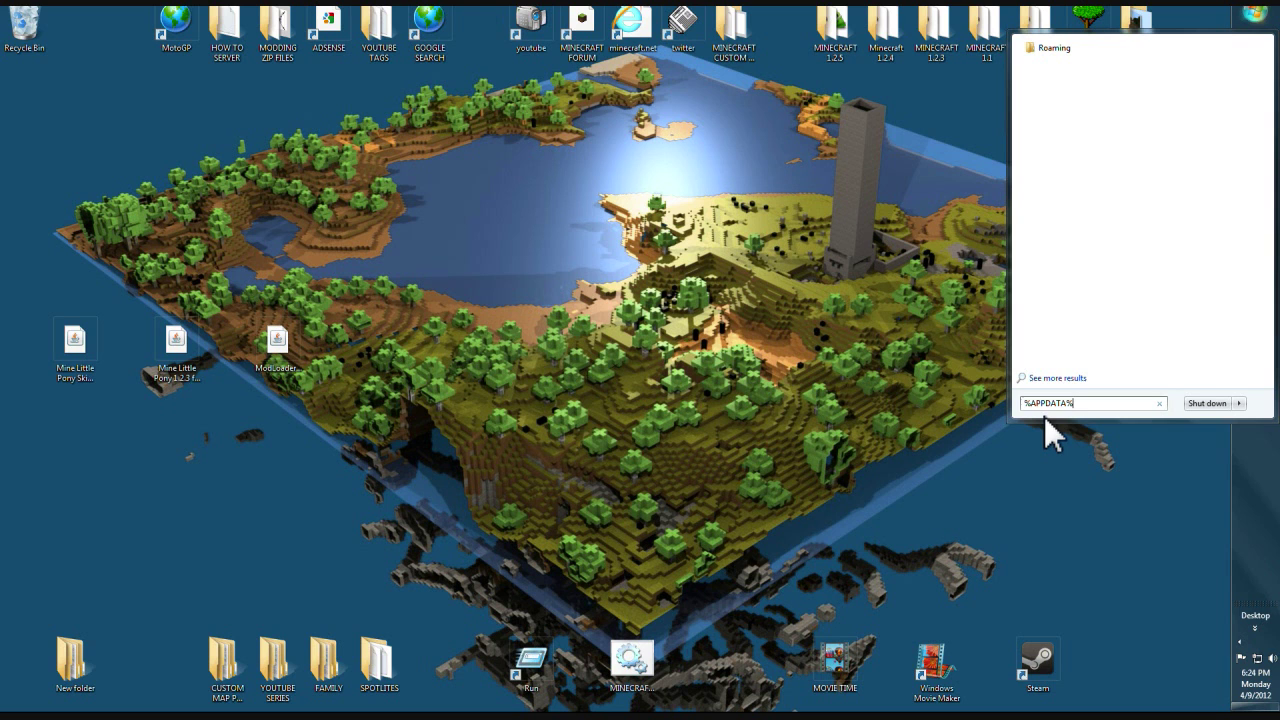
pyautogui.click(1054, 50)
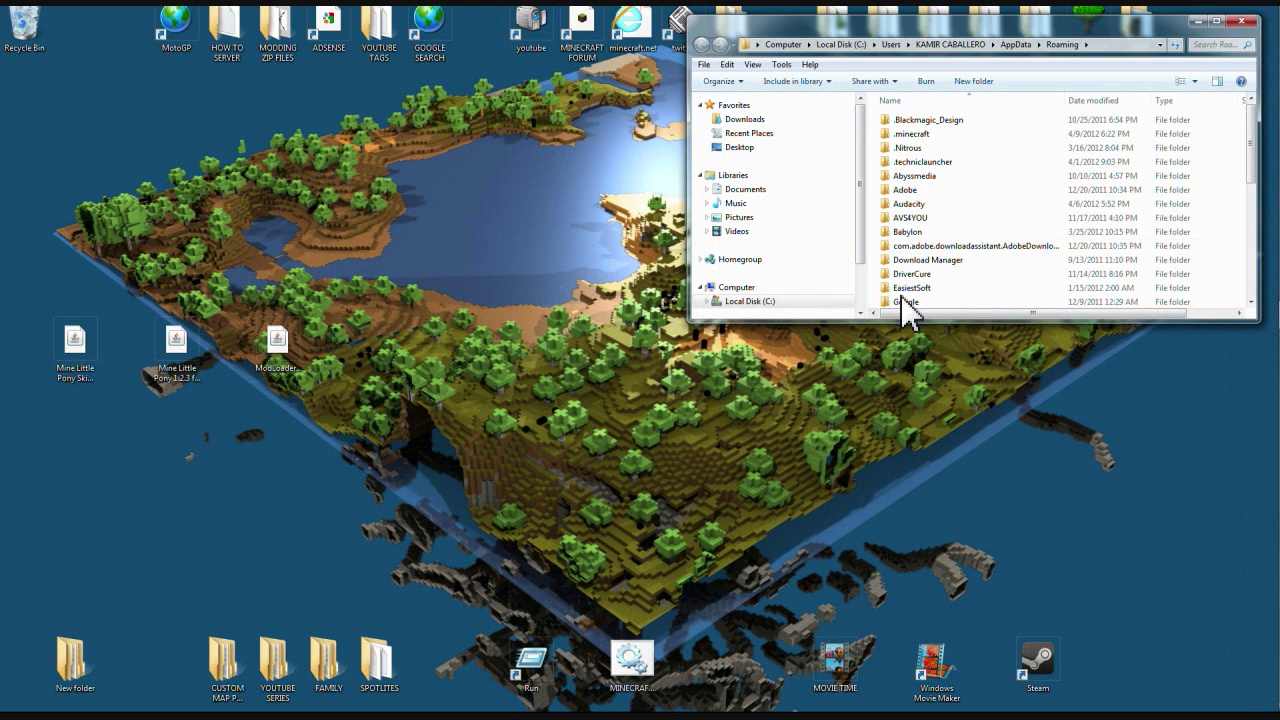
# Go into .minecraft > bin and open minecraft.jar with WinRAR.
pyautogui.doubleClick(906, 135)
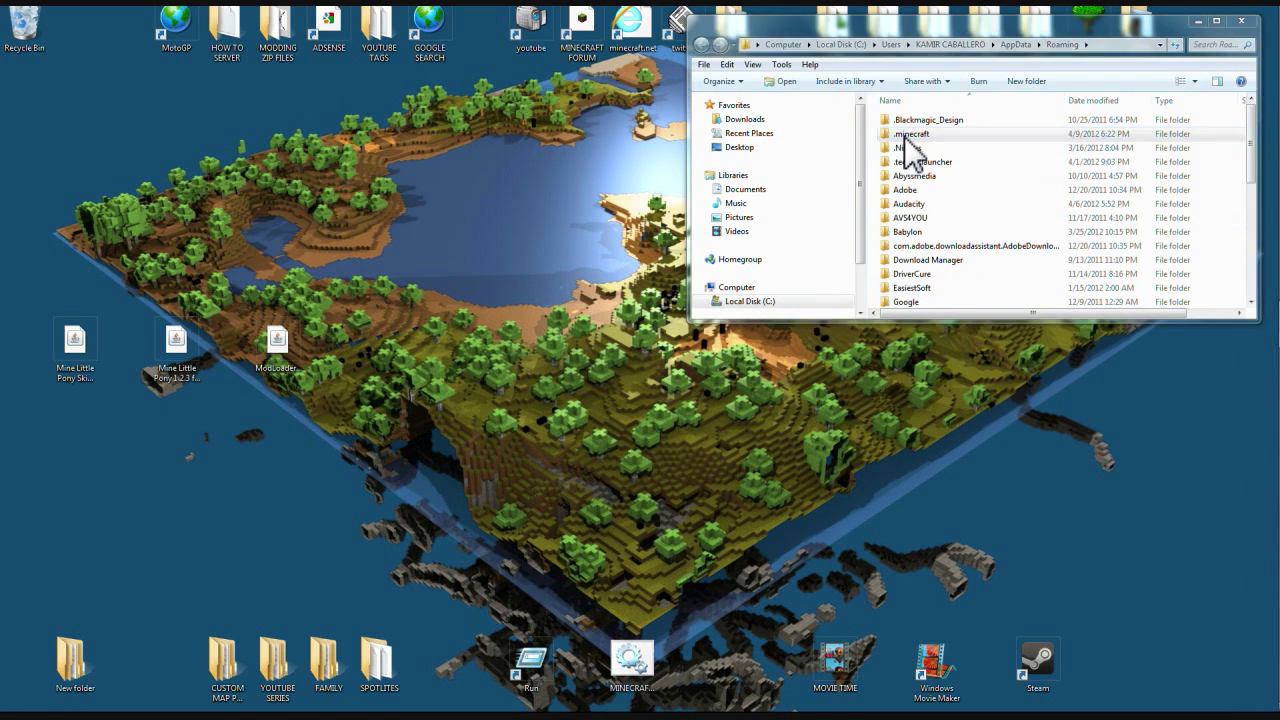
pyautogui.click(1241, 20)
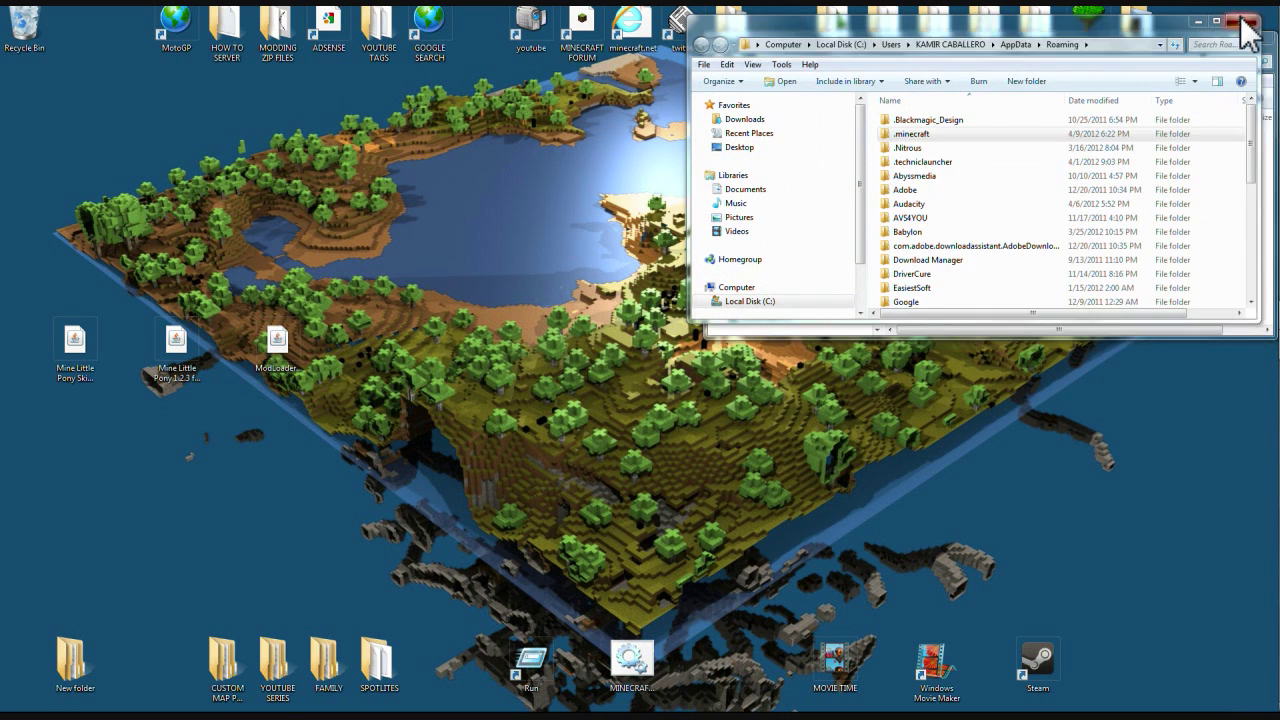
pyautogui.doubleClick(918, 138)
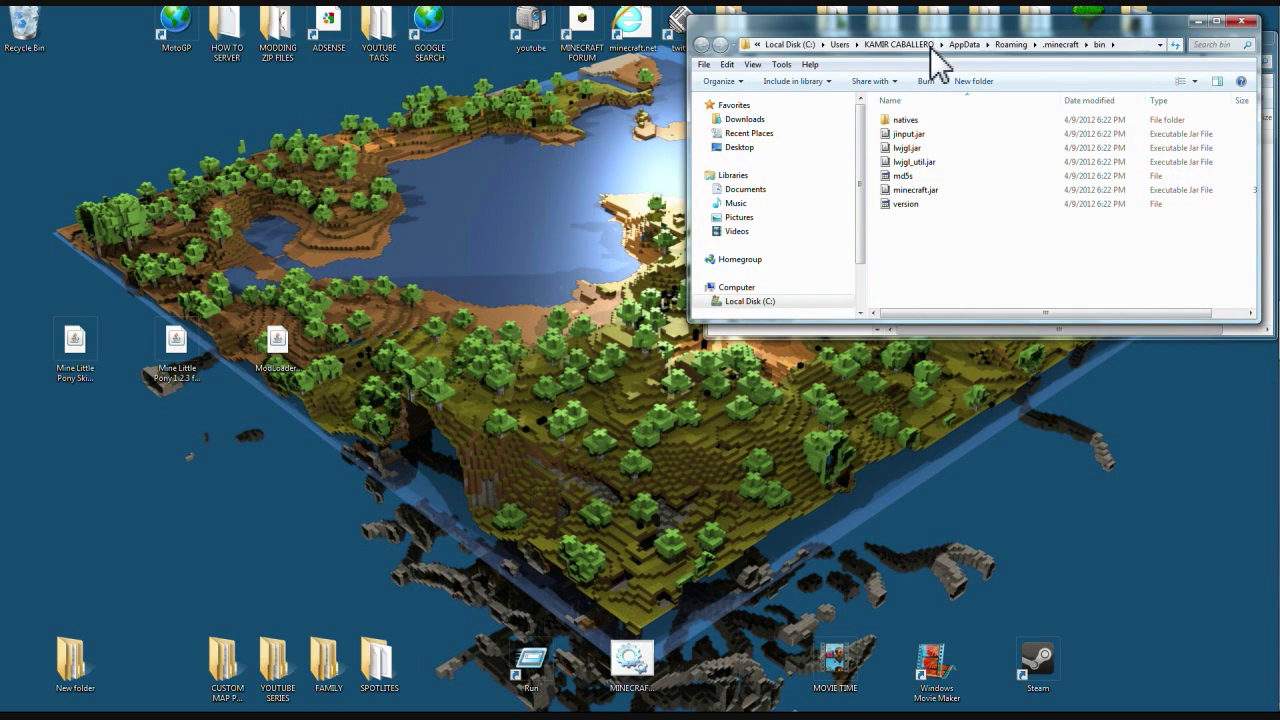
pyautogui.rightClick(928, 190)
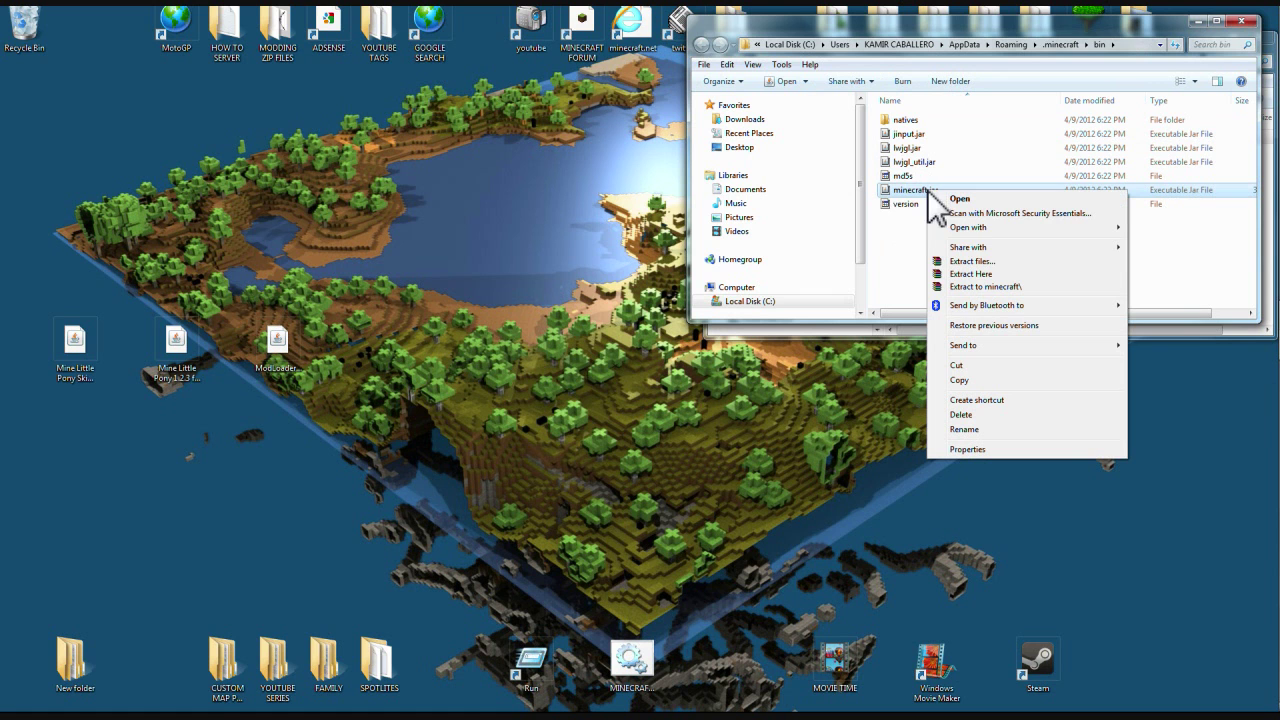
pyautogui.moveTo(990, 228)
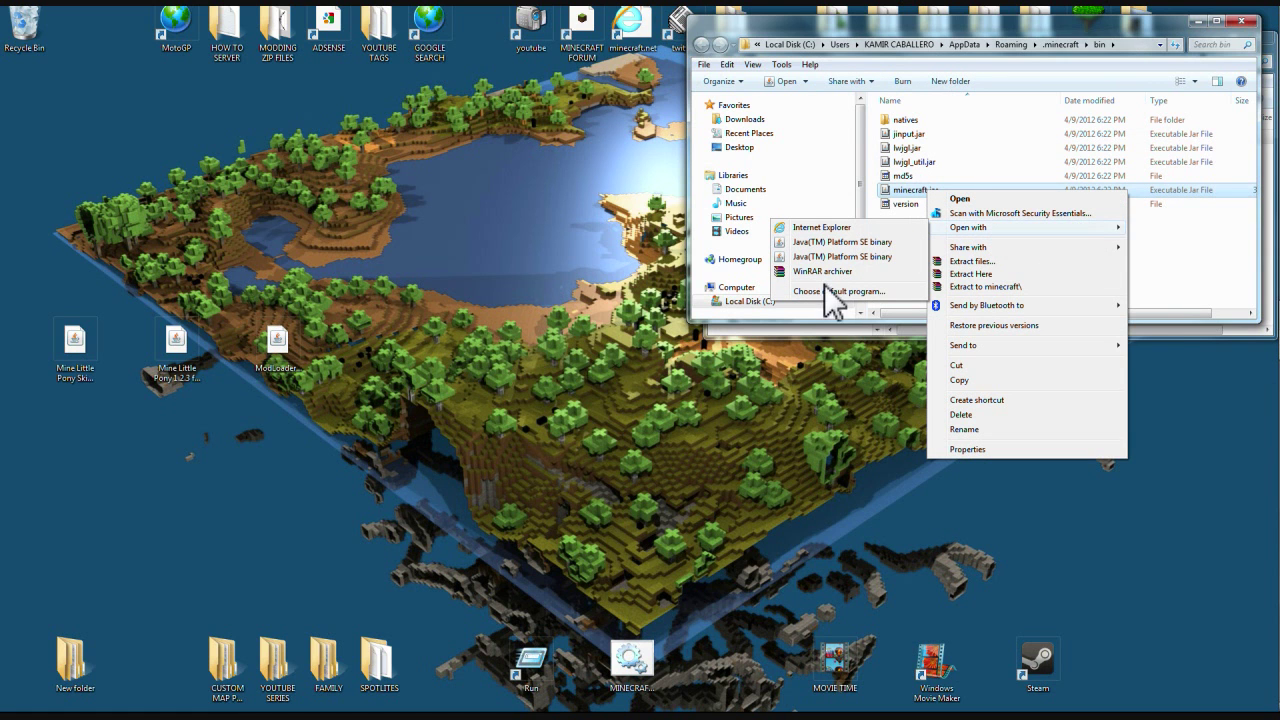
pyautogui.click(820, 272)
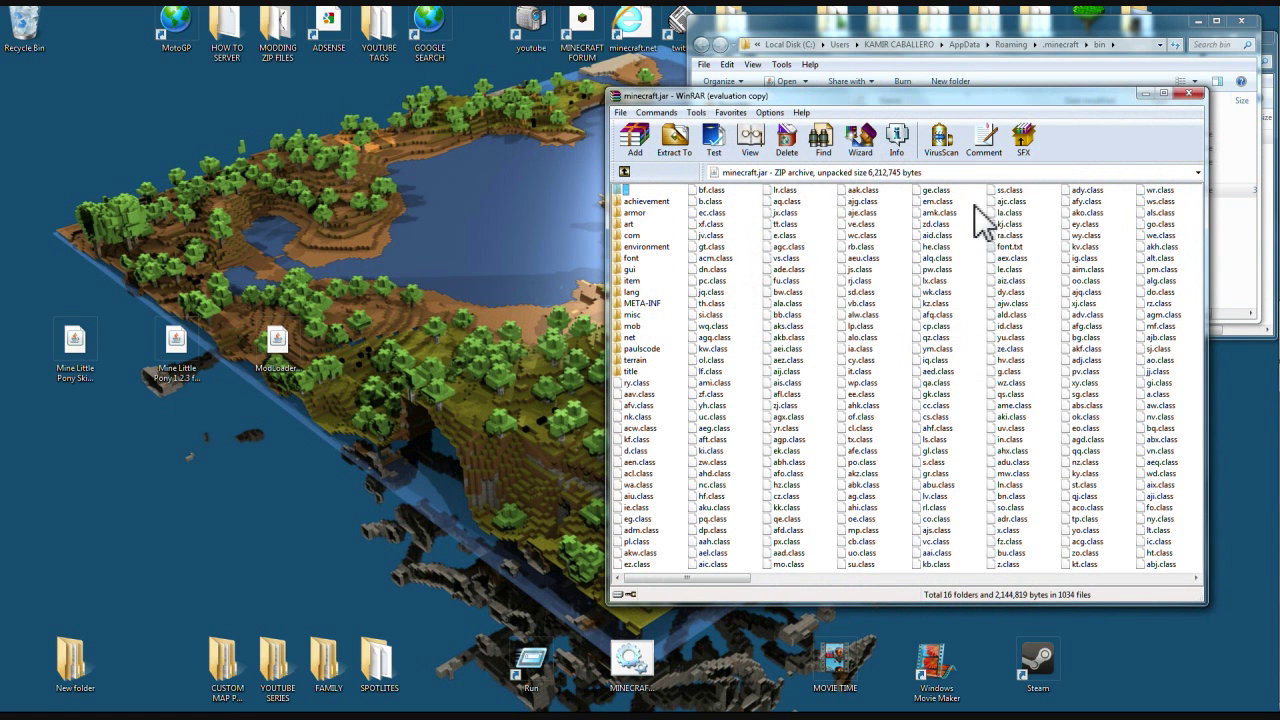
# Close the bin folder window and delete the META-INF folder from minecraft.jar, confirming with Yes.
pyautogui.click(977, 368)
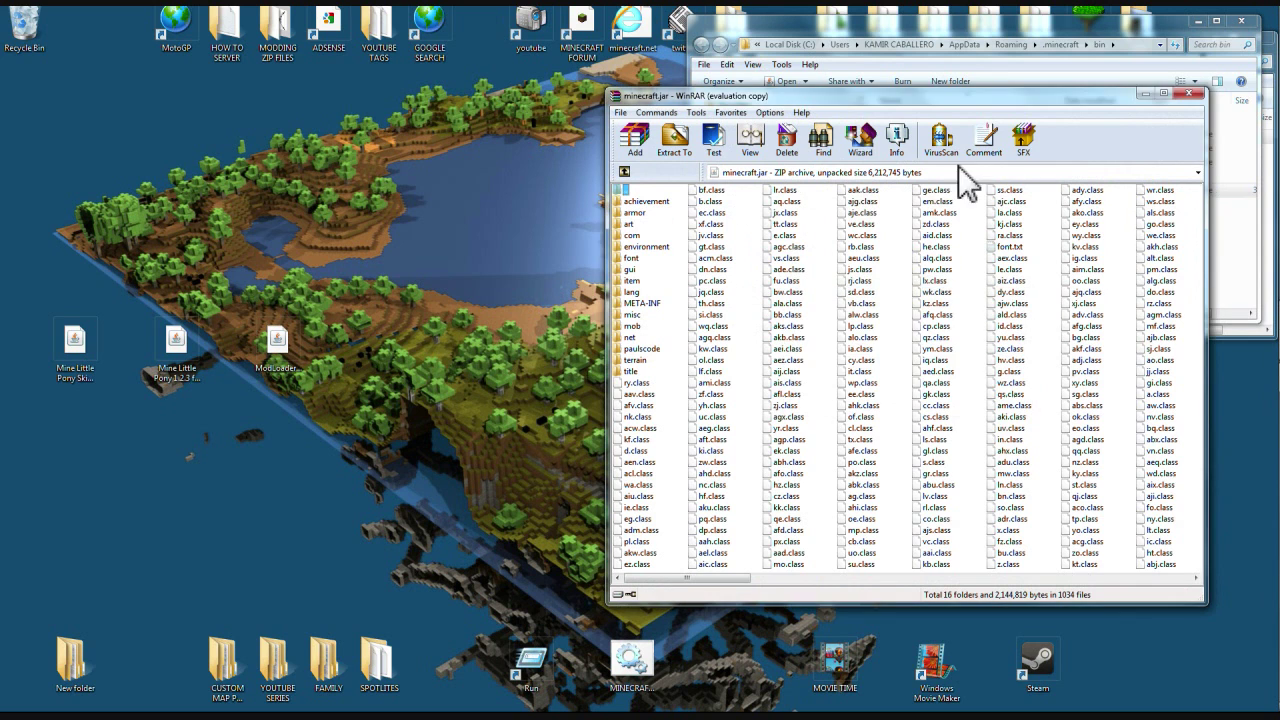
pyautogui.moveTo(930, 102); pyautogui.dragTo(1007, 298)
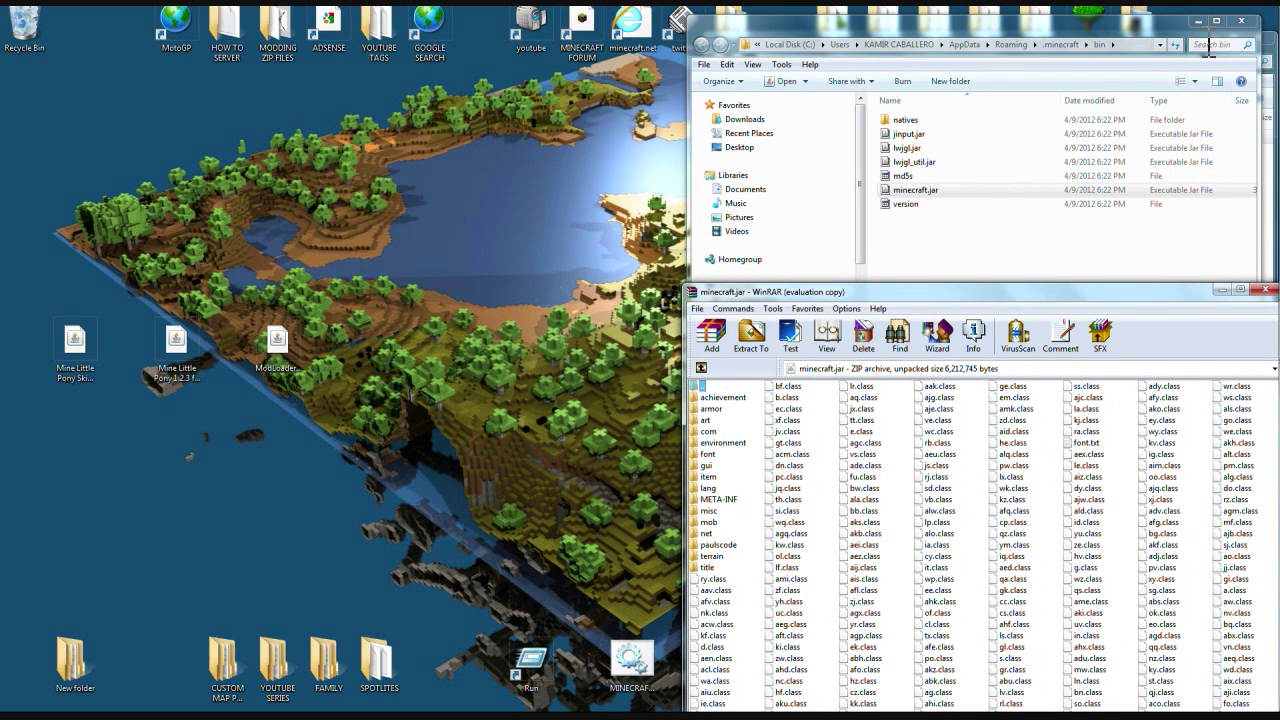
pyautogui.click(1240, 22)
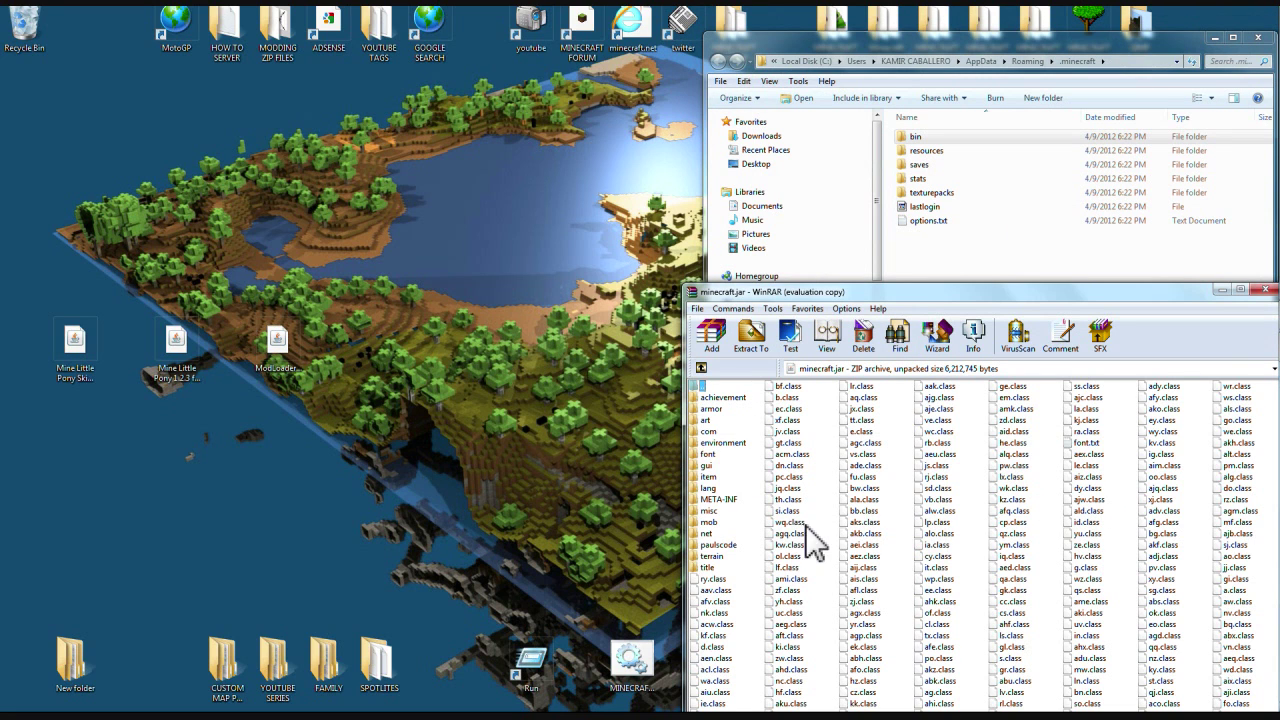
pyautogui.click(717, 500)
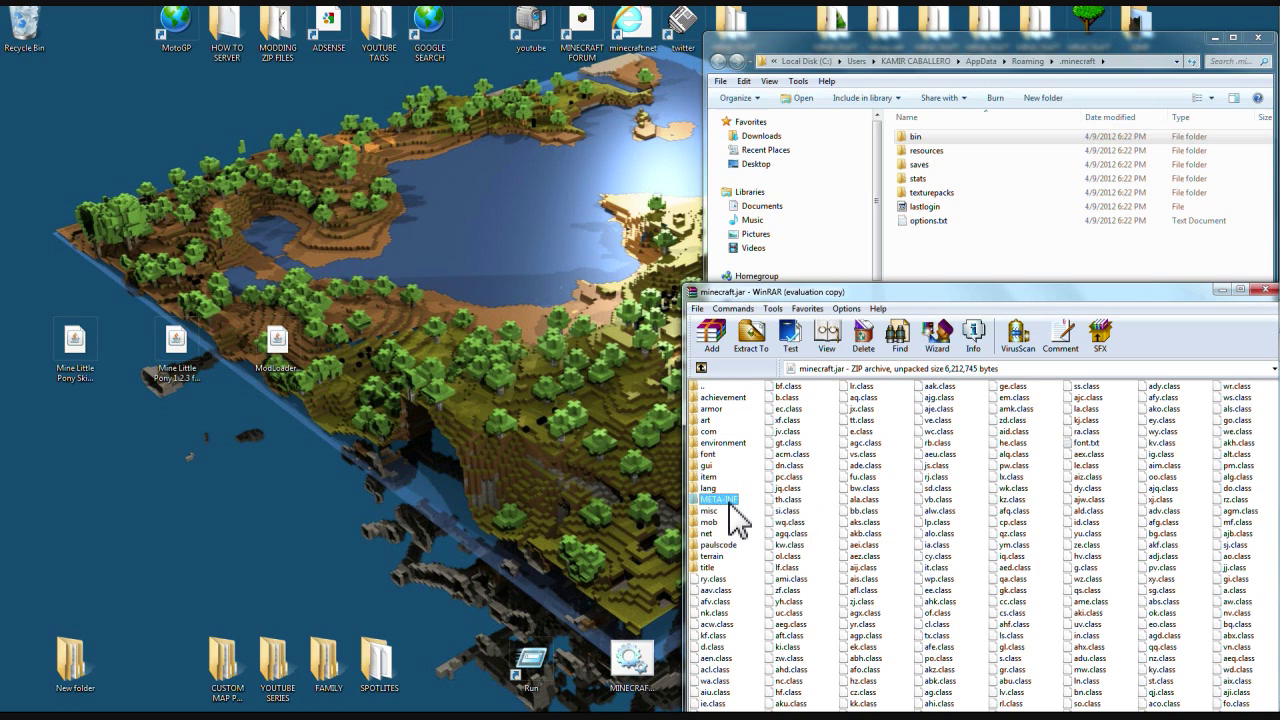
pyautogui.rightClick(714, 504)
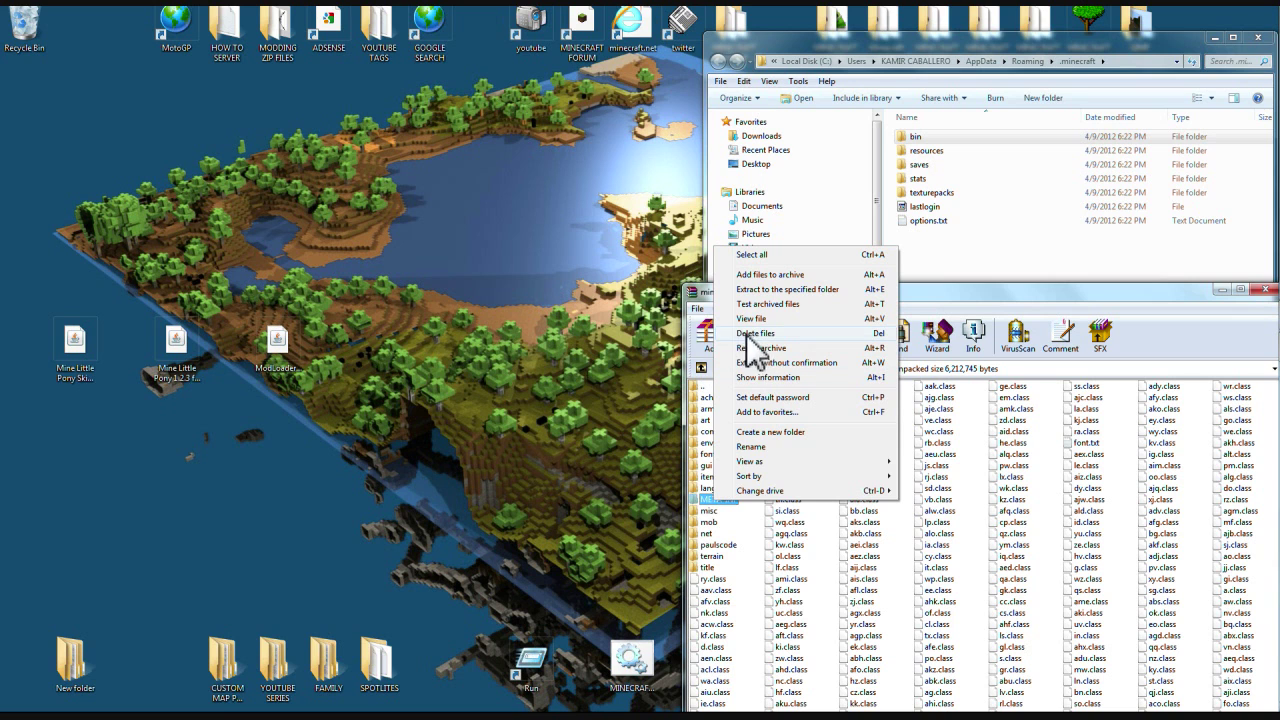
pyautogui.click(752, 333)
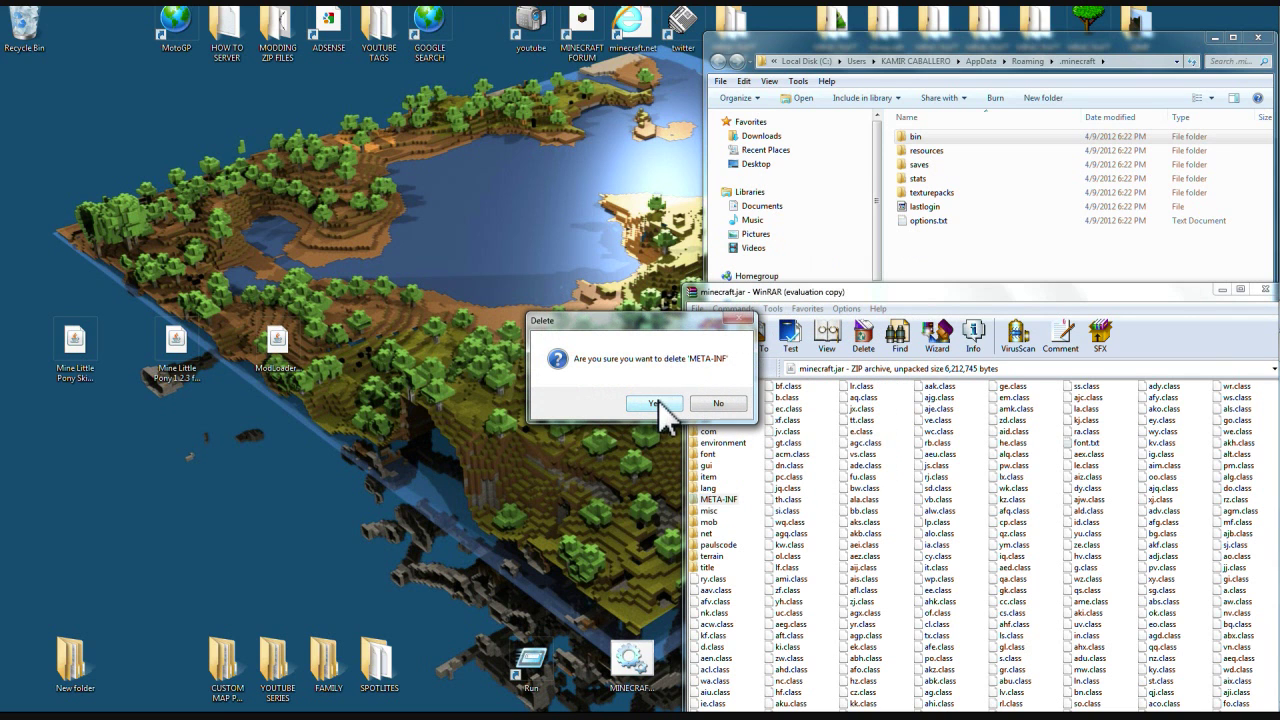
pyautogui.click(659, 403)
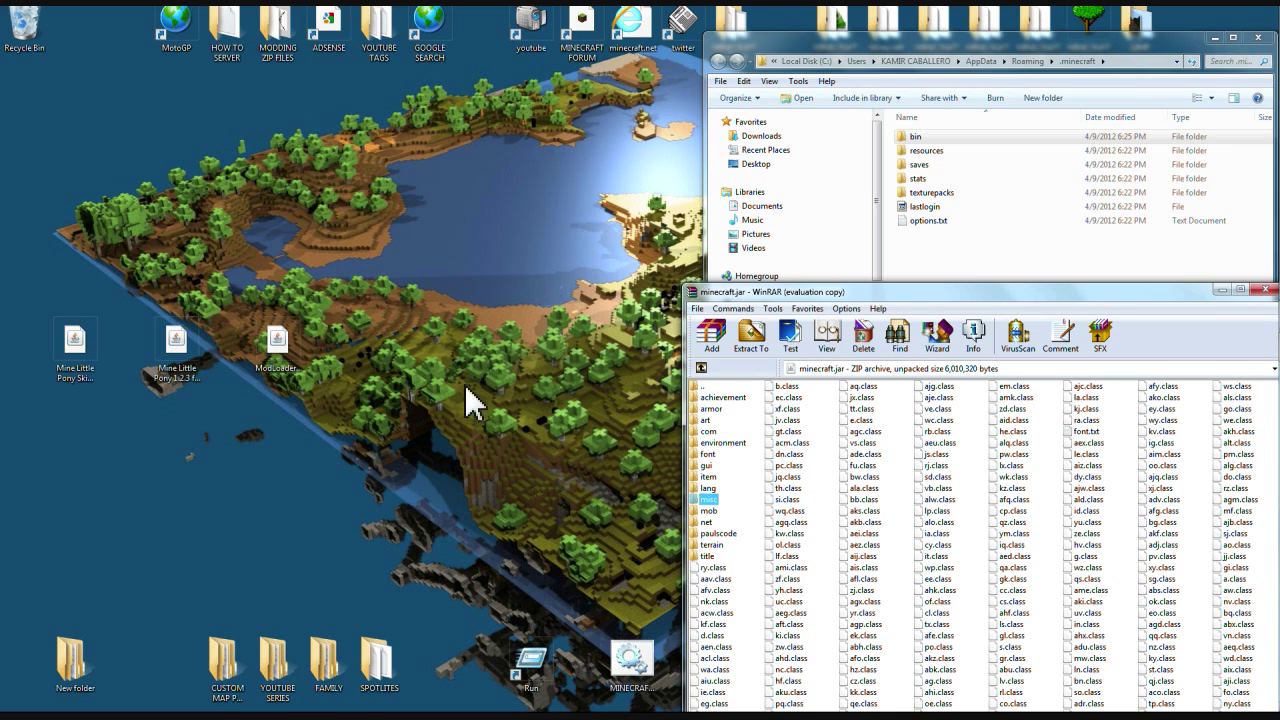
# Drag all 19 files from ModLoader.zip into minecraft.jar, confirm, and close ModLoader.zip.
pyautogui.rightClick(286, 354)
pyautogui.moveTo(334, 392)
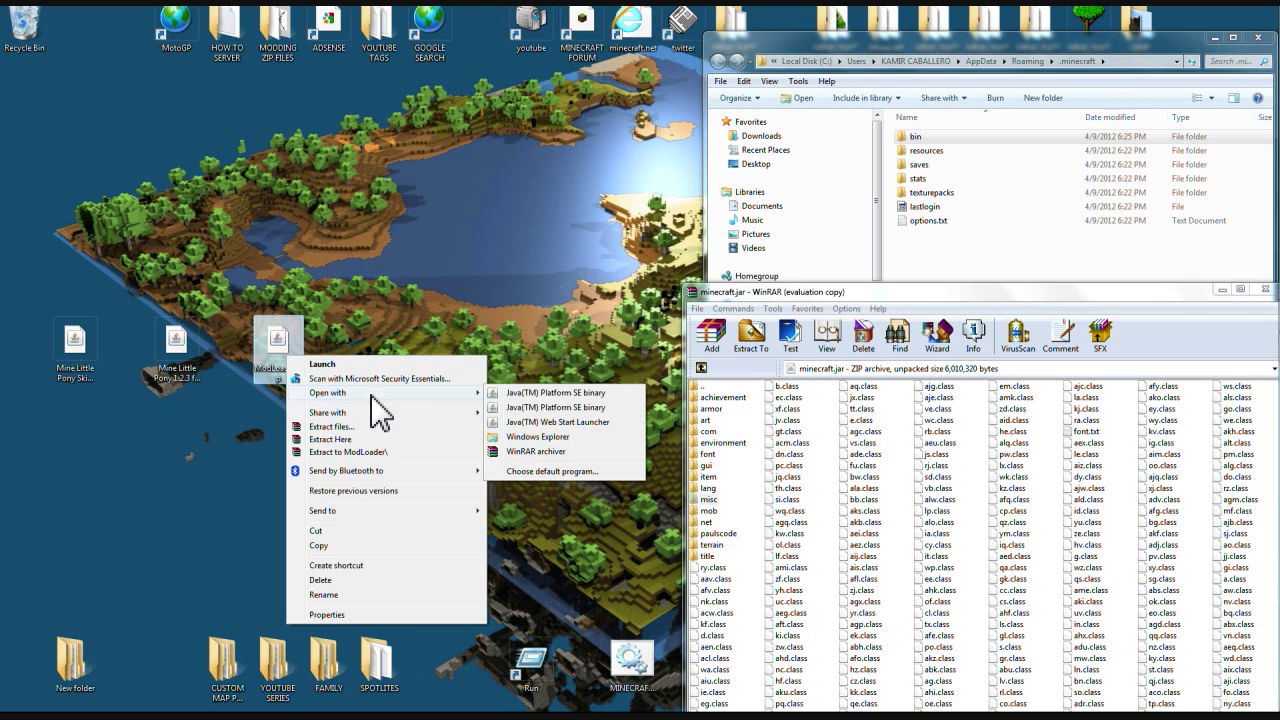
pyautogui.click(539, 453)
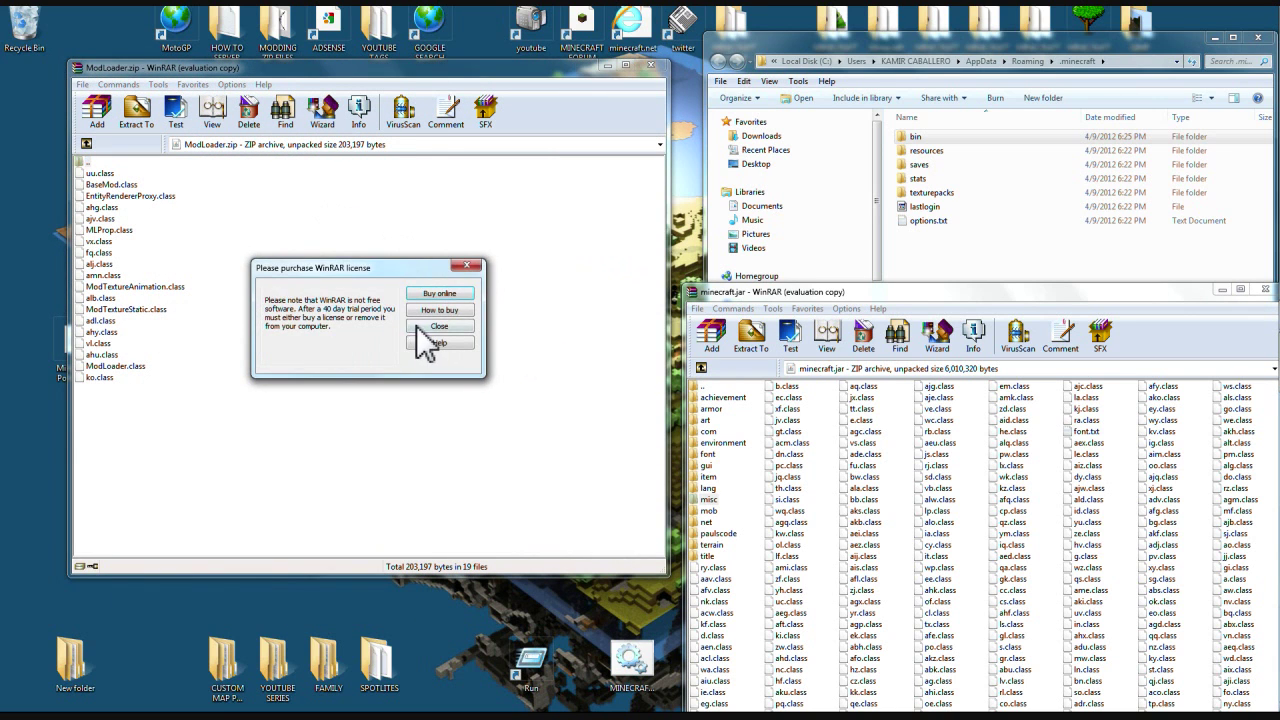
pyautogui.click(416, 325)
pyautogui.moveTo(82, 402)
pyautogui.mouseDown()
pyautogui.moveTo(129, 337)
pyautogui.moveTo(193, 183)
pyautogui.moveTo(215, 178)
pyautogui.mouseUp()
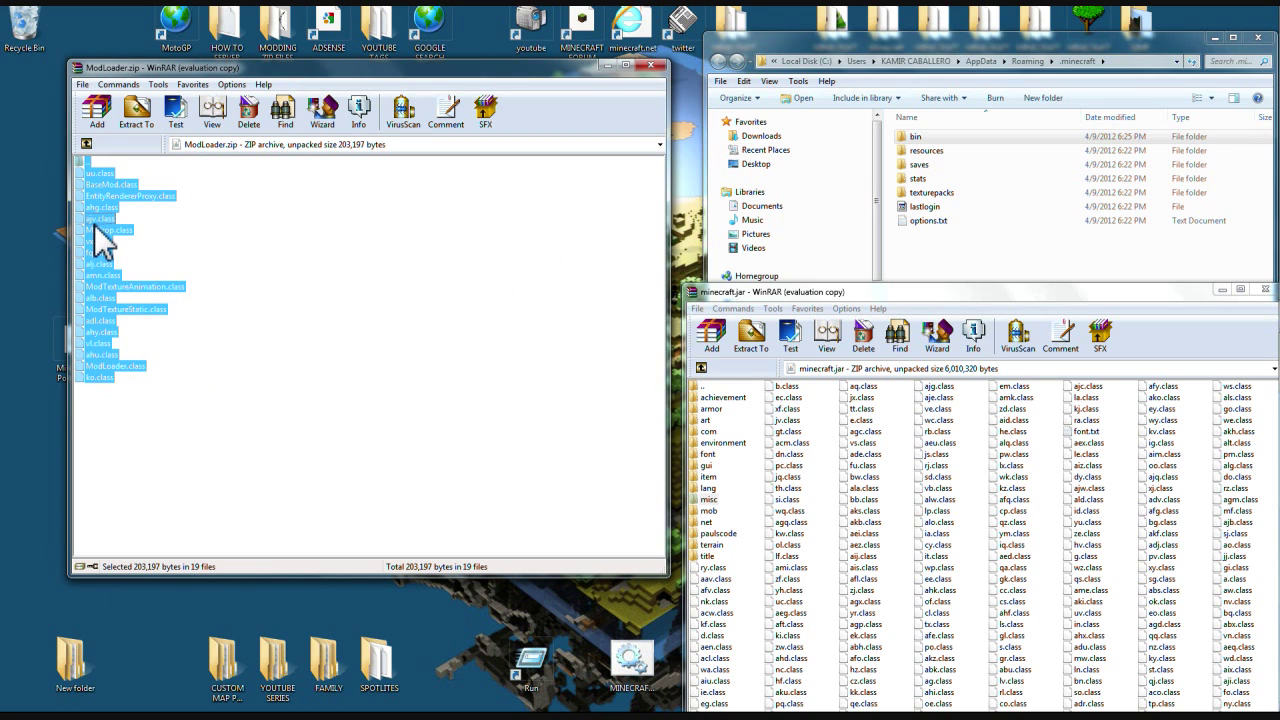
pyautogui.moveTo(96, 230)
pyautogui.mouseDown()
pyautogui.moveTo(230, 229)
pyautogui.moveTo(447, 271)
pyautogui.moveTo(686, 376)
pyautogui.moveTo(1051, 486)
pyautogui.moveTo(1053, 556)
pyautogui.moveTo(869, 556)
pyautogui.moveTo(745, 415)
pyautogui.moveTo(747, 388)
pyautogui.moveTo(754, 522)
pyautogui.moveTo(1055, 500)
pyautogui.moveTo(1065, 518)
pyautogui.mouseUp()
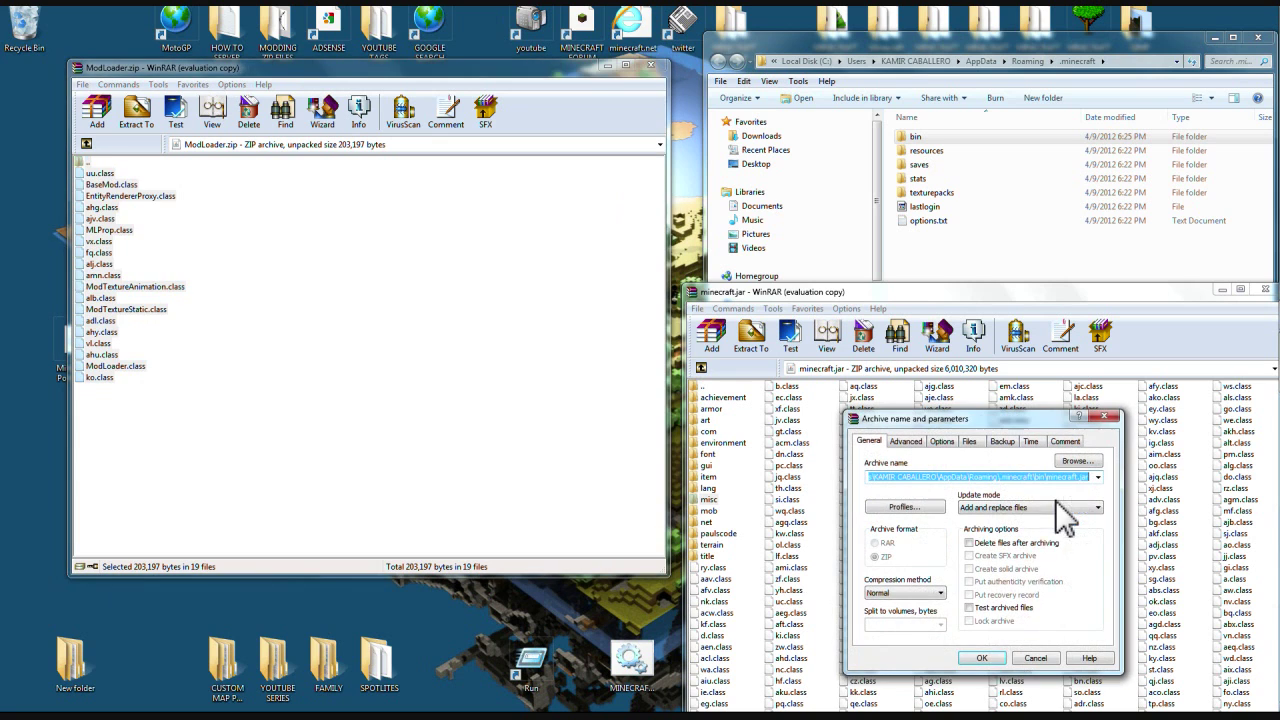
pyautogui.click(982, 658)
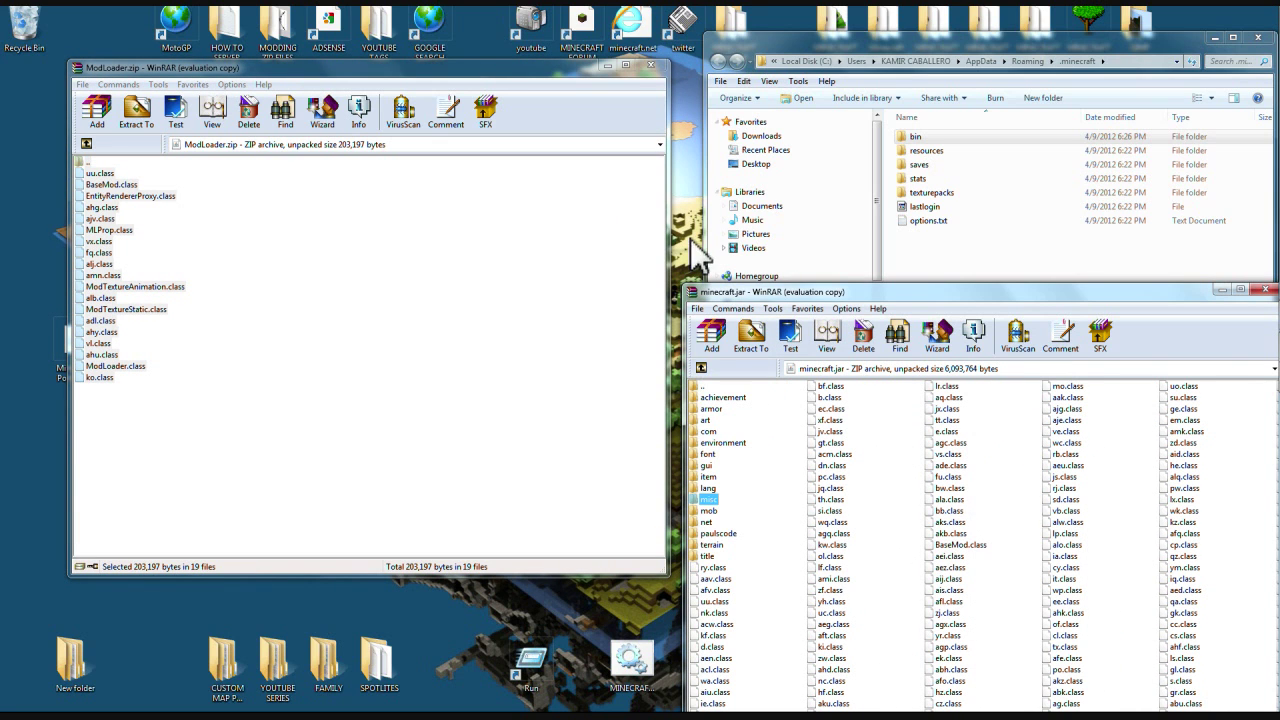
pyautogui.click(651, 66)
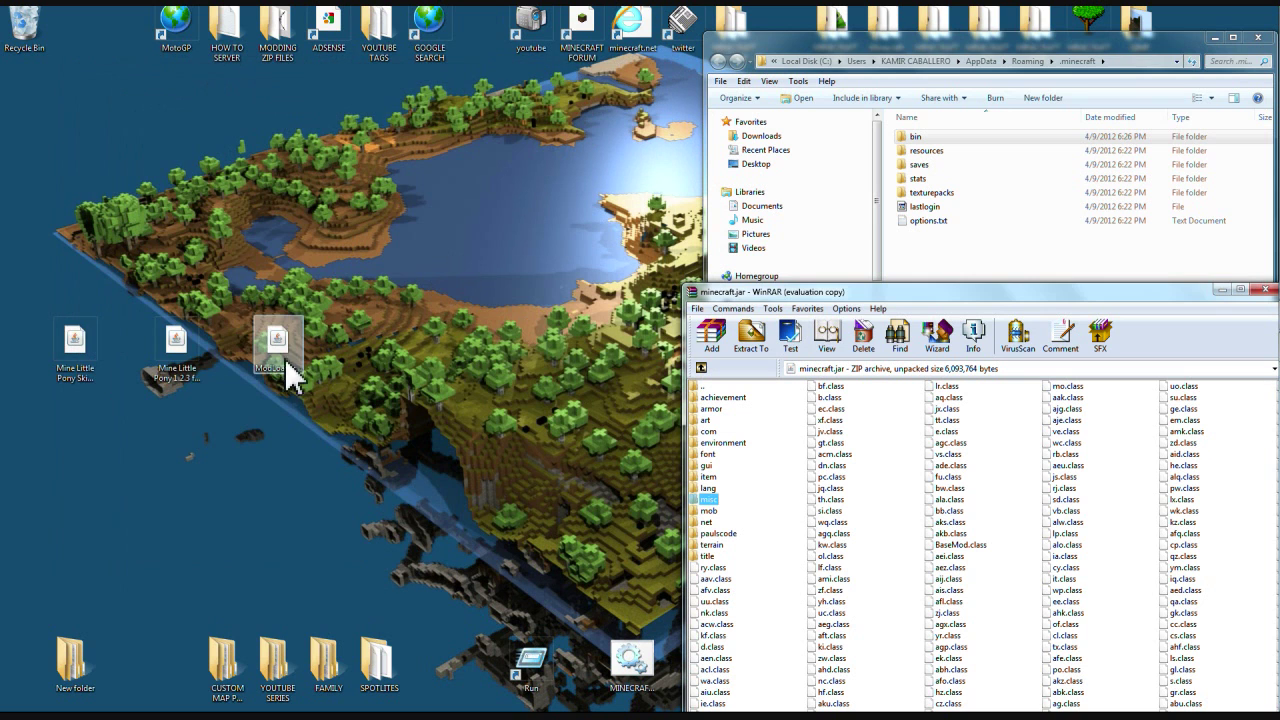
pyautogui.moveTo(285, 359)
pyautogui.mouseDown()
pyautogui.moveTo(212, 273)
pyautogui.moveTo(80, 258)
pyautogui.mouseUp()
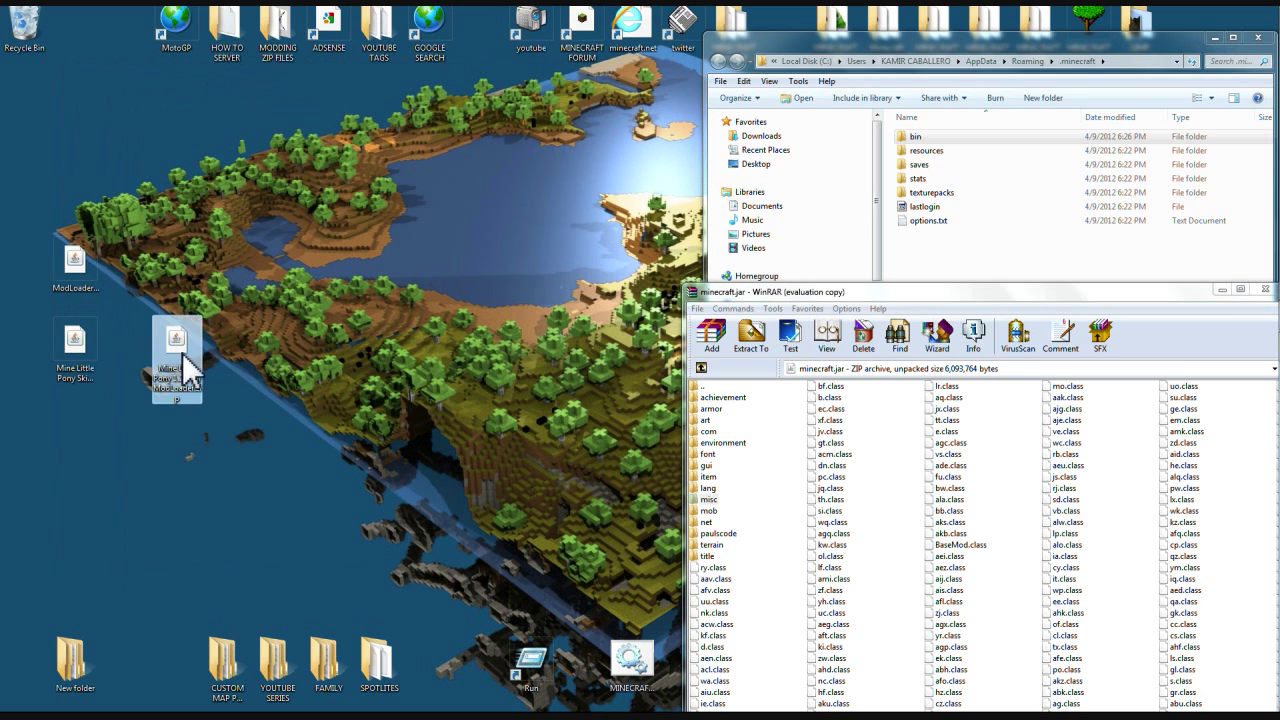
pyautogui.moveTo(176, 345); pyautogui.dragTo(316, 304)
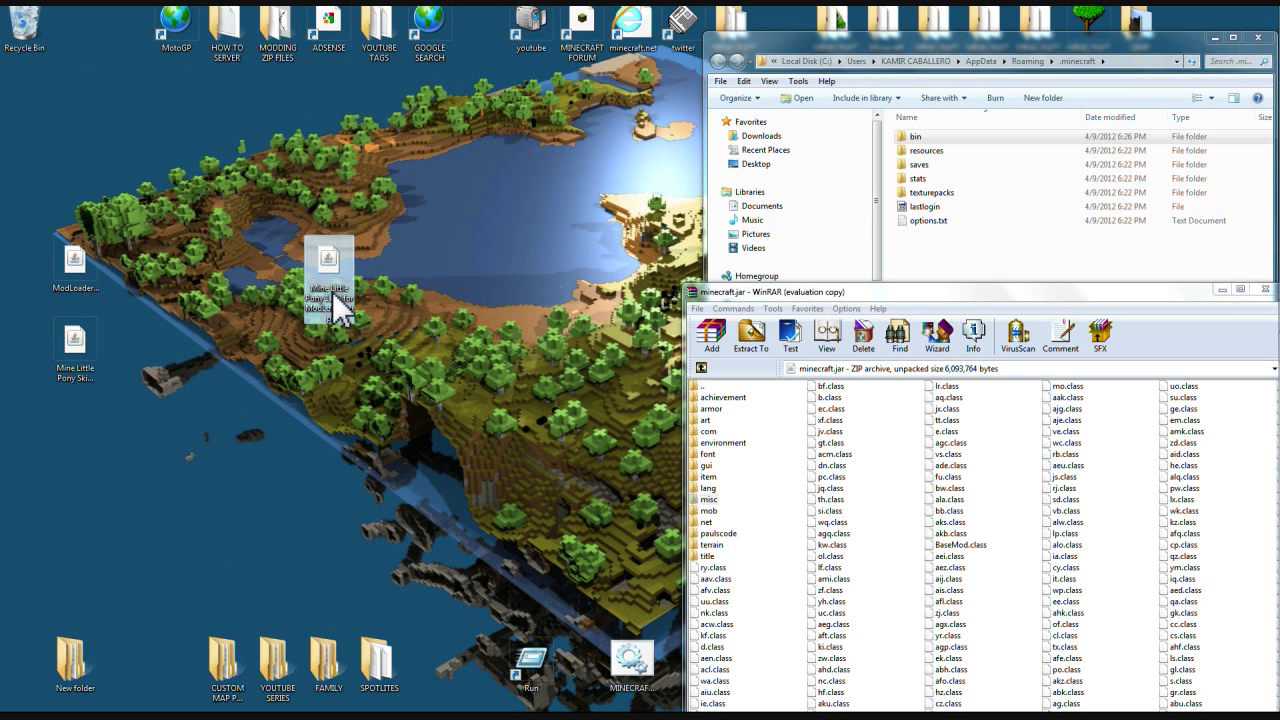
# Drag the mob folder and all Mine Little Pony 1.2.3 files into minecraft.jar, confirm, and close the zip.
pyautogui.rightClick(331, 289)
pyautogui.moveTo(403, 330)
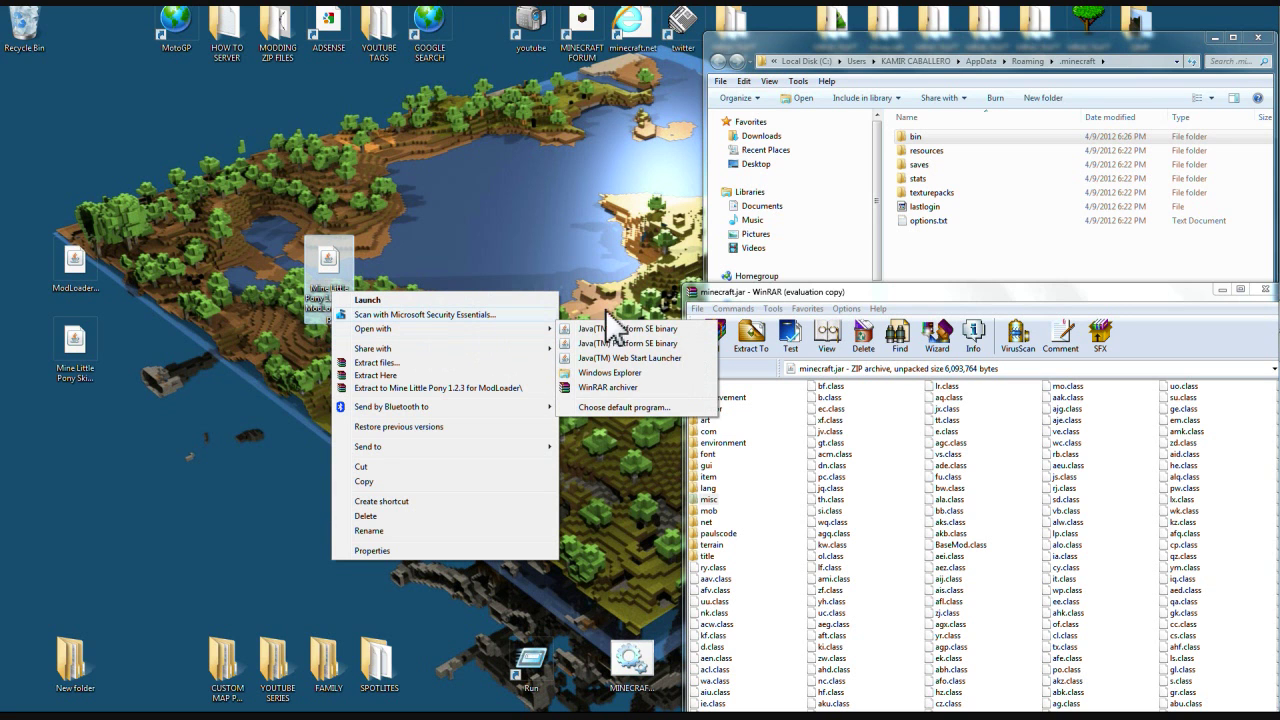
pyautogui.click(589, 389)
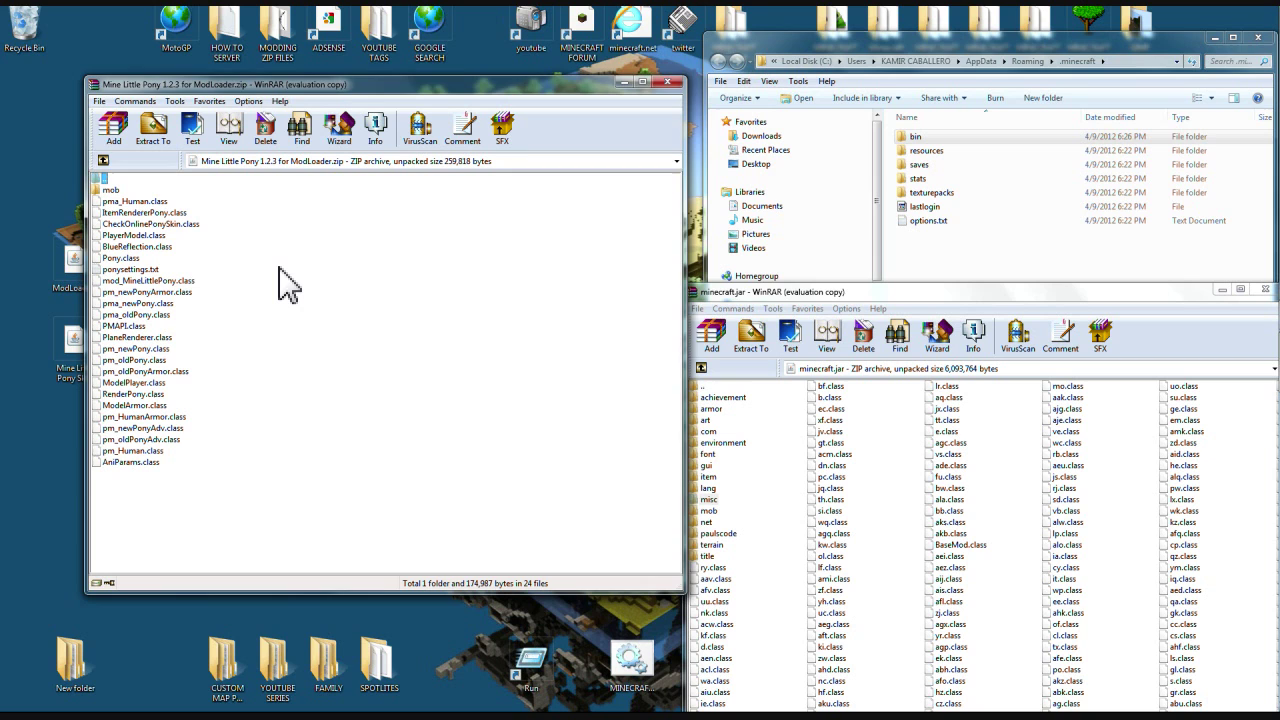
pyautogui.click(462, 356)
pyautogui.moveTo(106, 510); pyautogui.dragTo(277, 194)
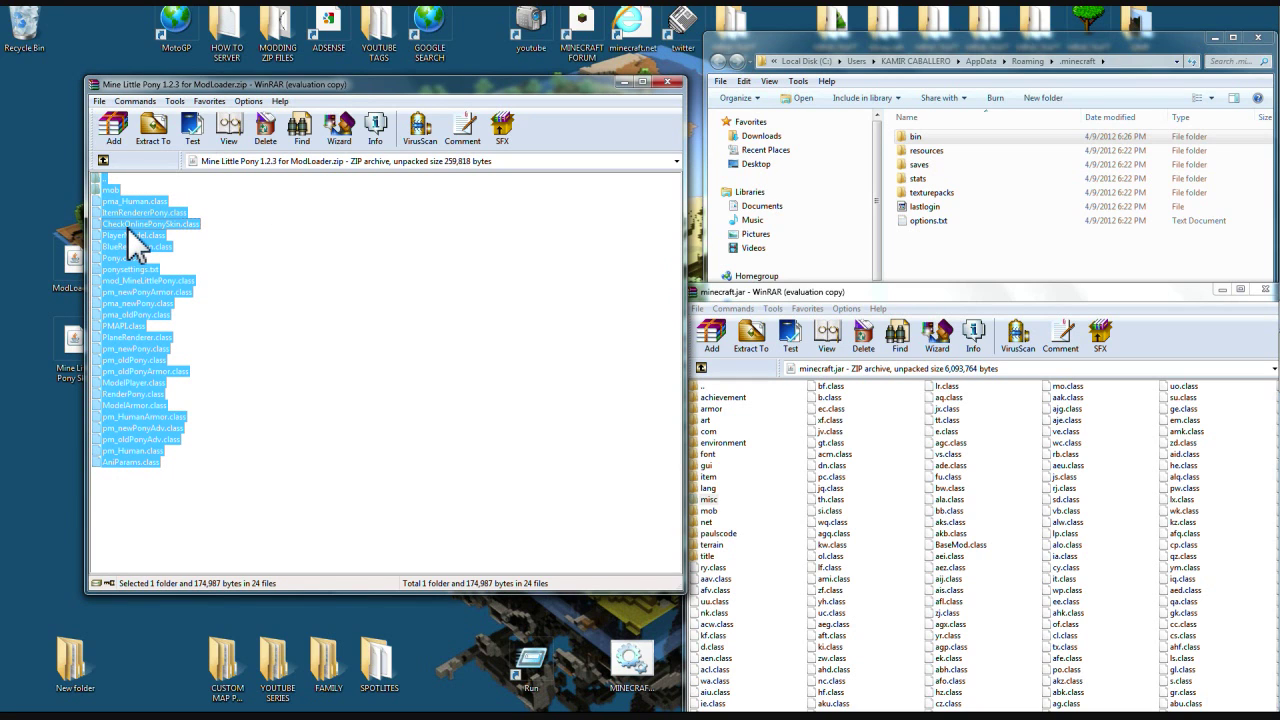
pyautogui.moveTo(130, 235)
pyautogui.mouseDown()
pyautogui.moveTo(355, 232)
pyautogui.moveTo(740, 315)
pyautogui.moveTo(950, 480)
pyautogui.moveTo(990, 495)
pyautogui.mouseUp()
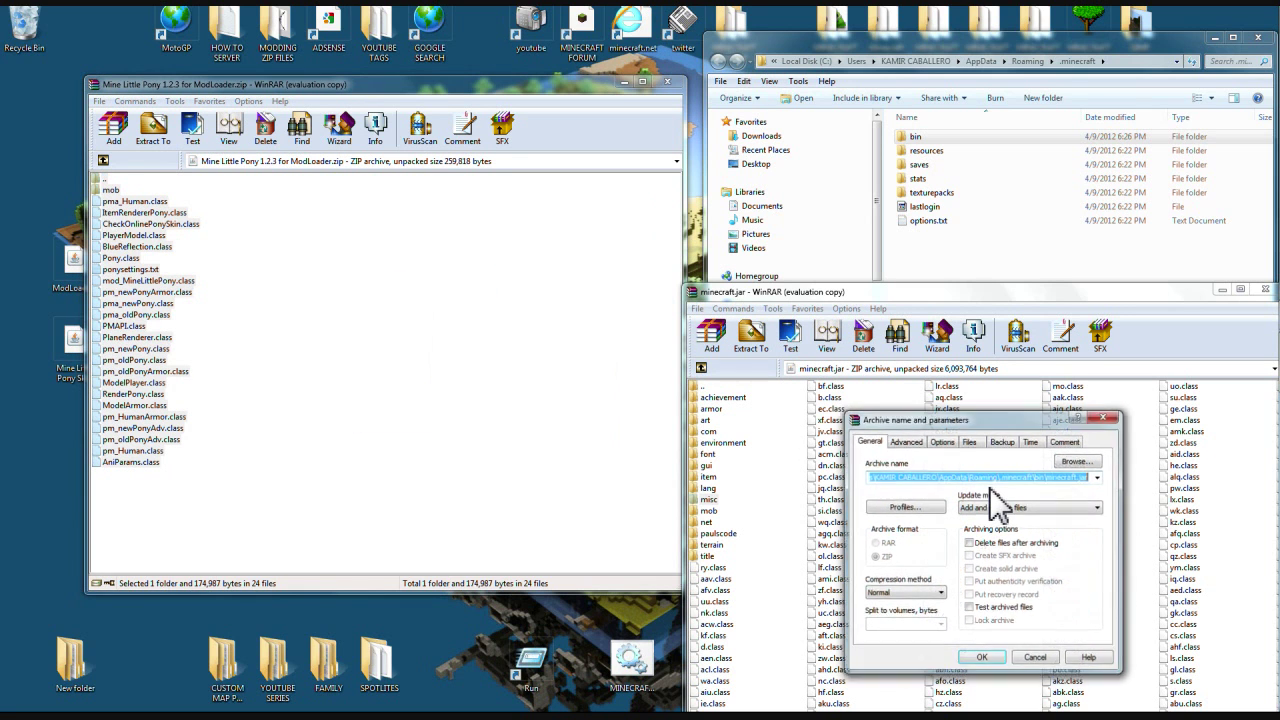
pyautogui.click(982, 660)
pyautogui.click(666, 85)
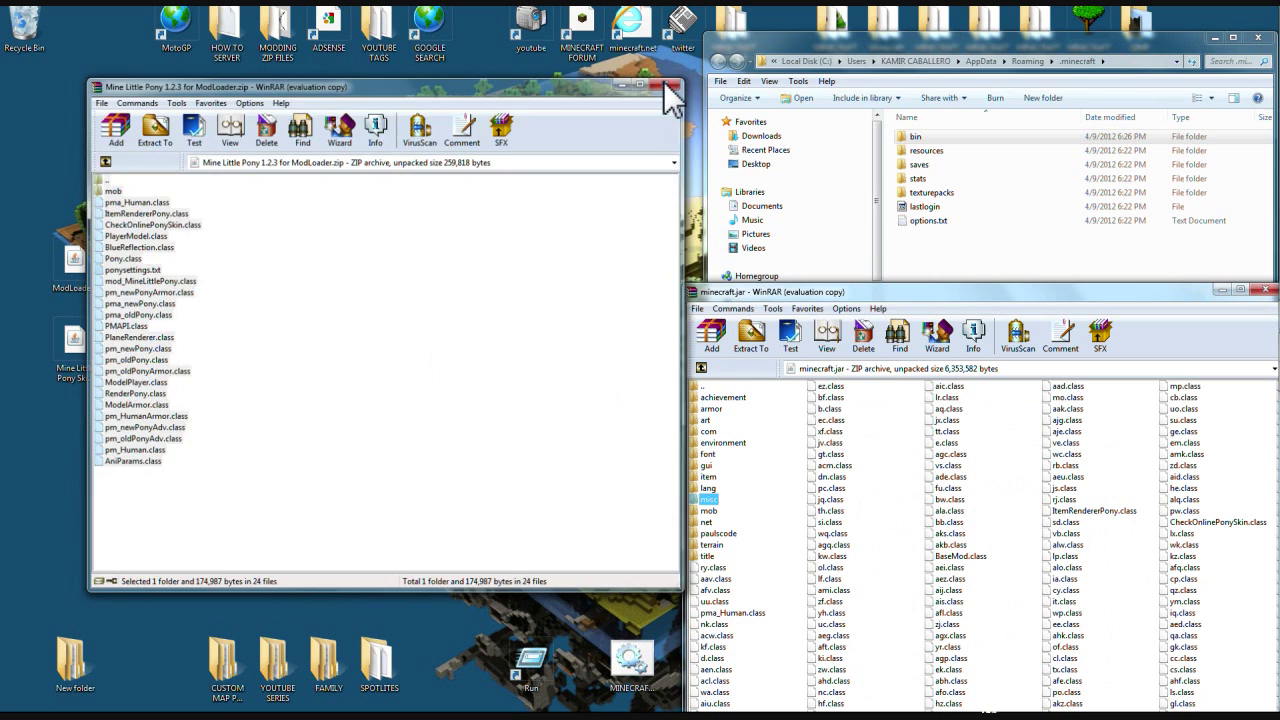
# Scroll the minecraft.jar file list right and select ponysettings.txt.
pyautogui.moveTo(332, 281); pyautogui.dragTo(204, 230)
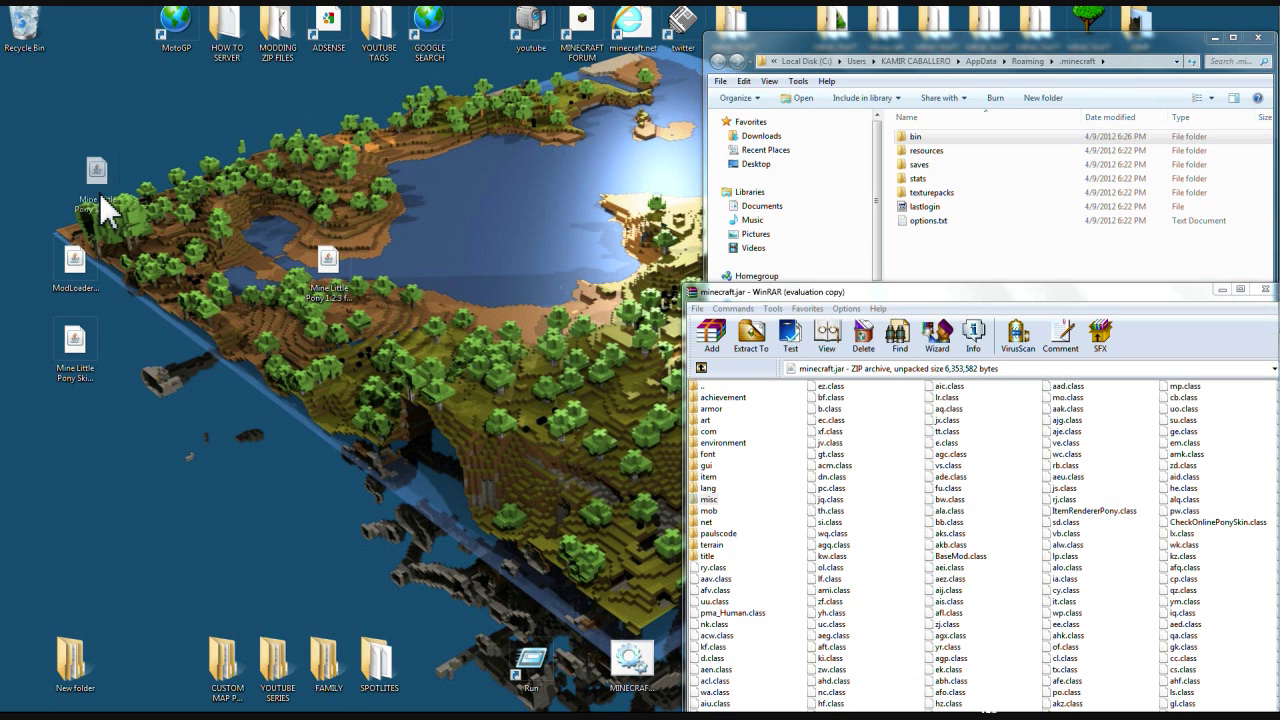
pyautogui.moveTo(108, 210); pyautogui.dragTo(112, 220)
pyautogui.click(980, 290)
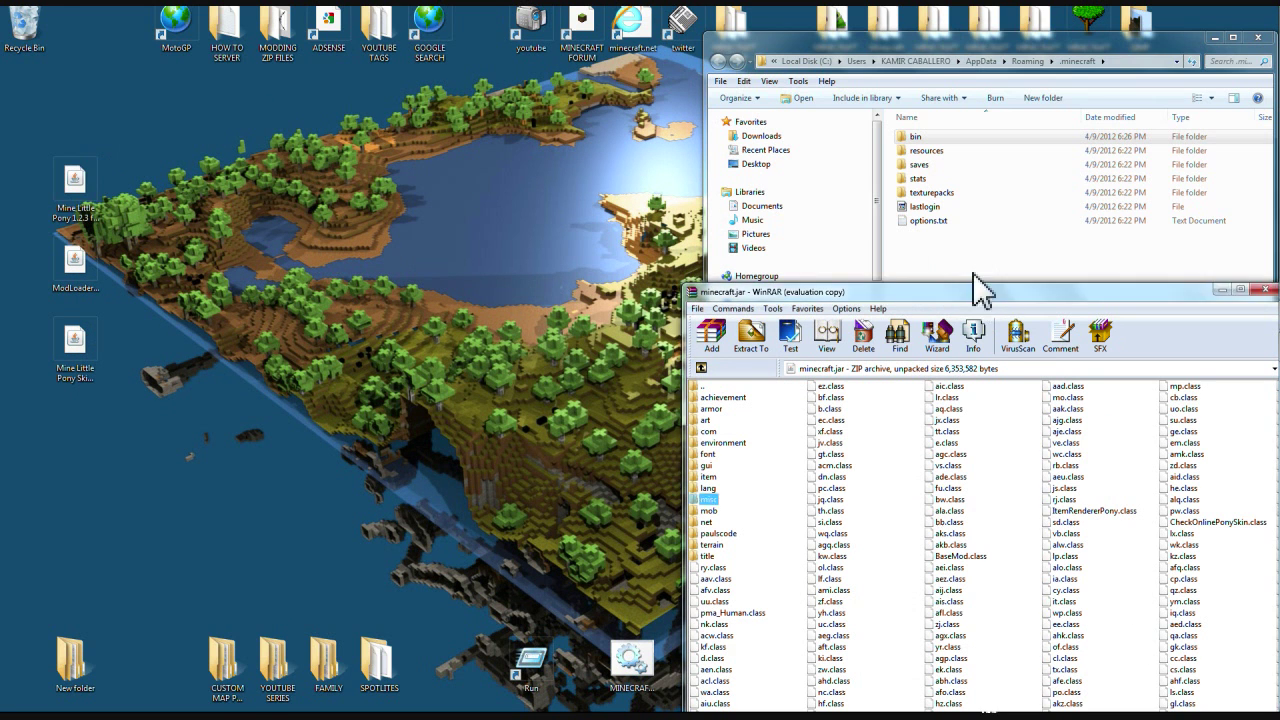
pyautogui.moveTo(975, 280); pyautogui.dragTo(758, 185)
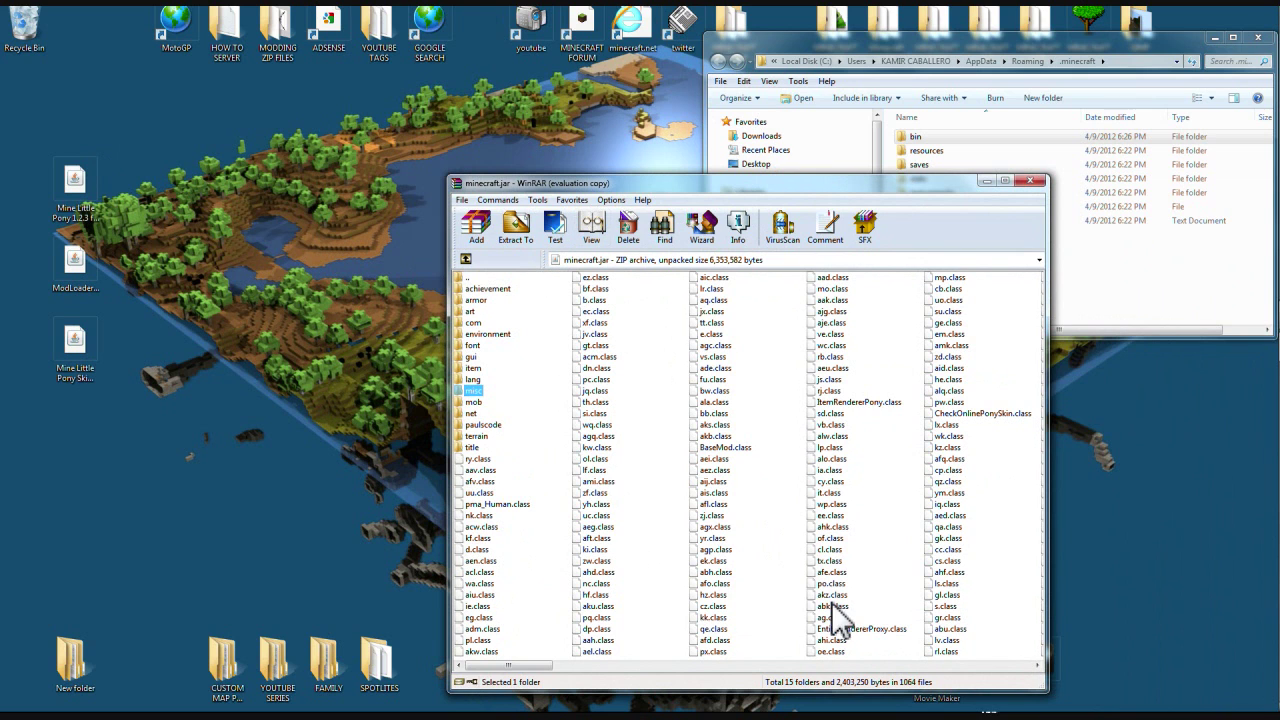
pyautogui.click(1037, 665)
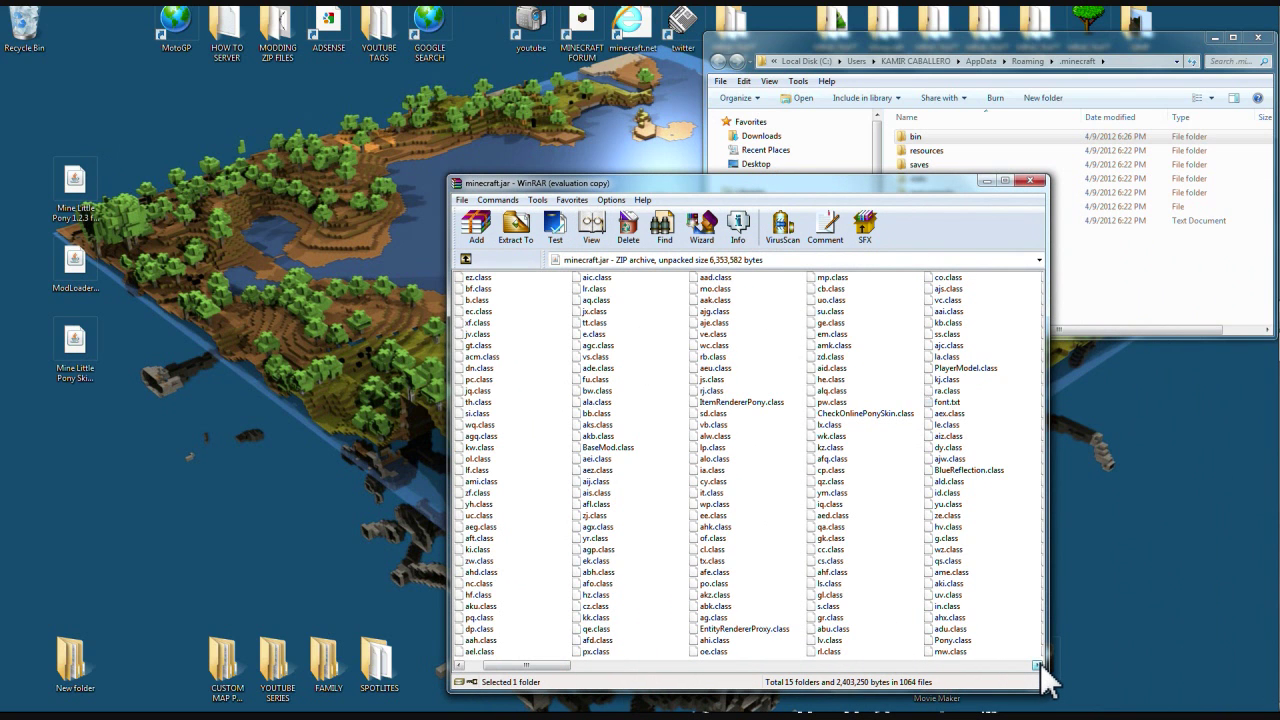
pyautogui.click(1037, 665)
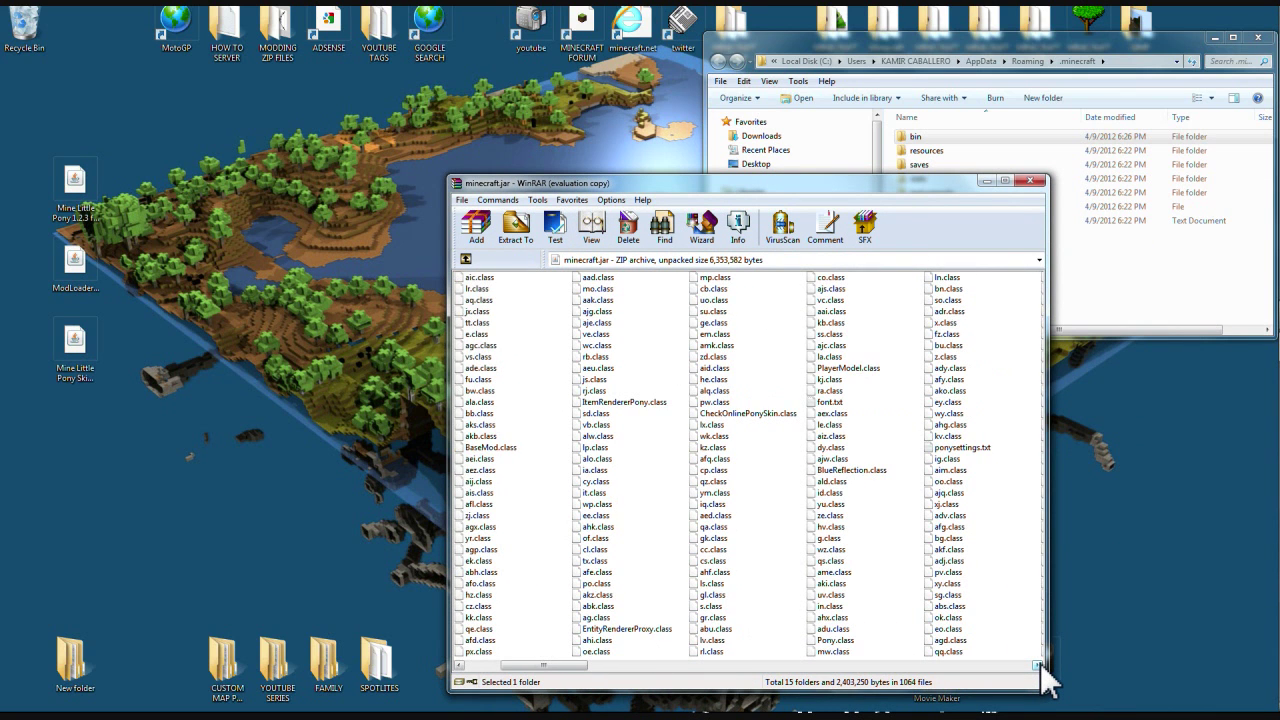
pyautogui.click(1037, 665)
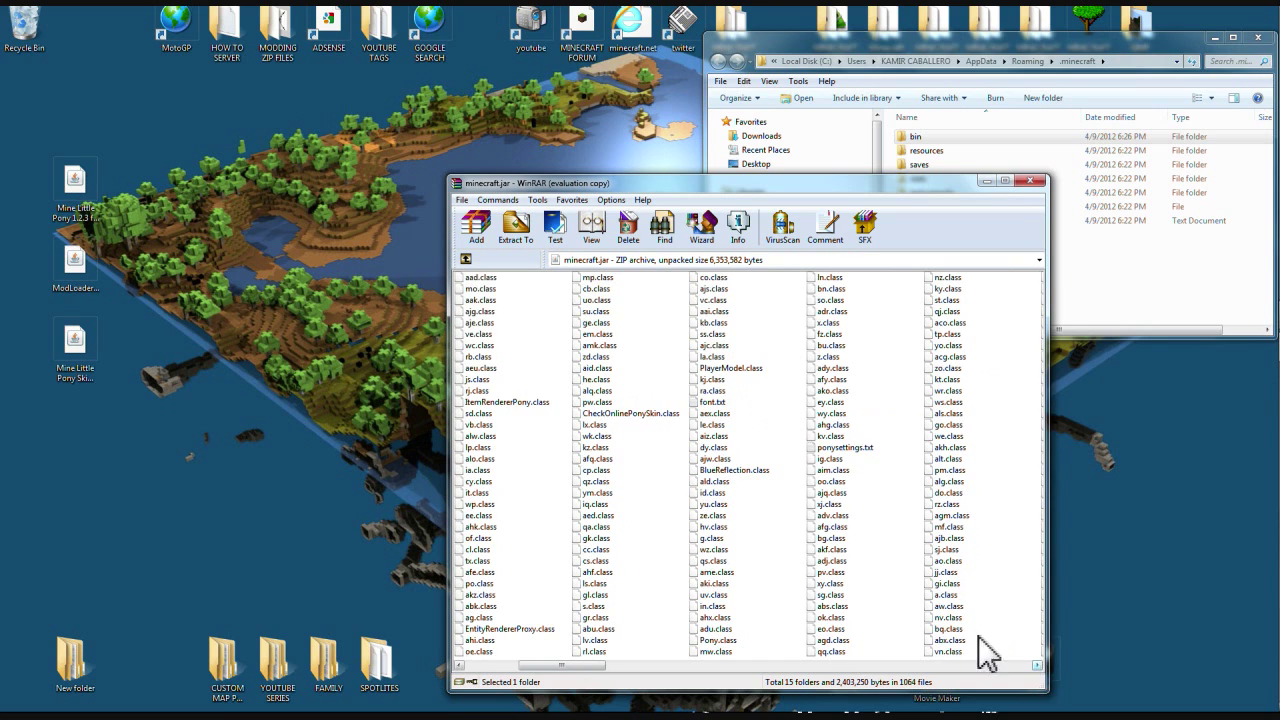
pyautogui.click(829, 448)
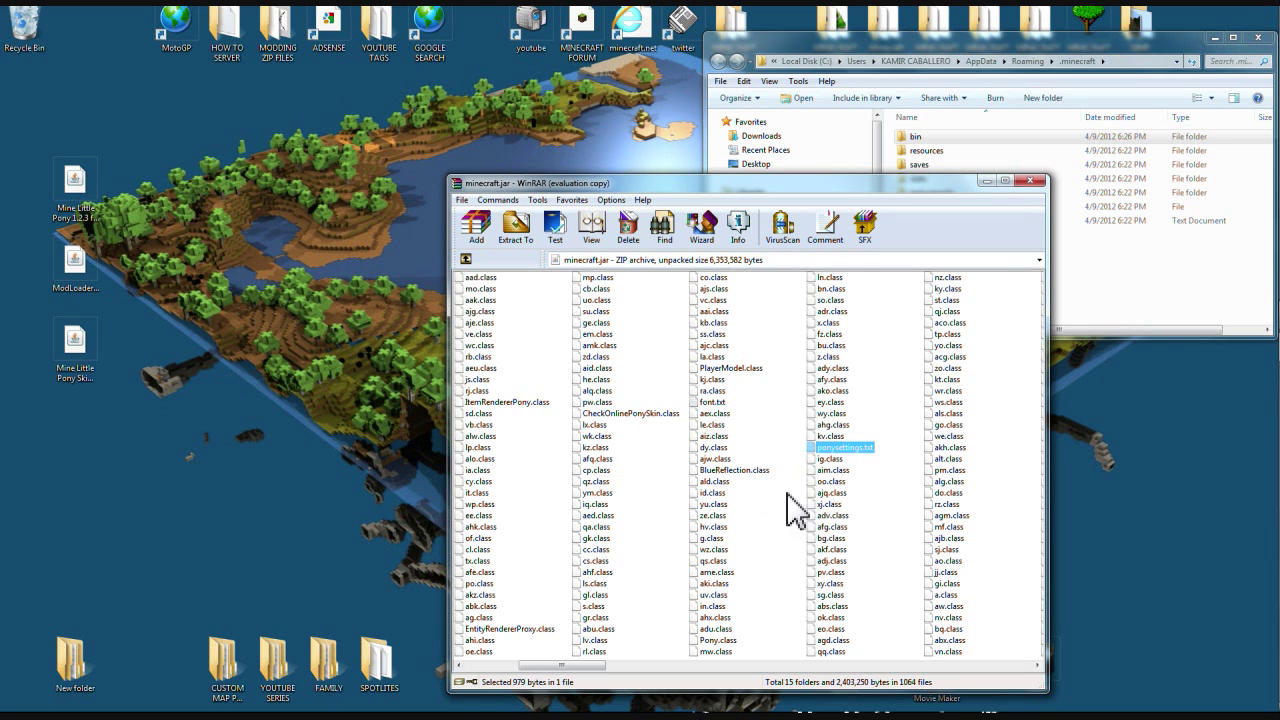
# Edit ponysettings.txt in Notepad to ponylevel=2 and newmodels=1, then save and close it.
pyautogui.doubleClick(842, 449)
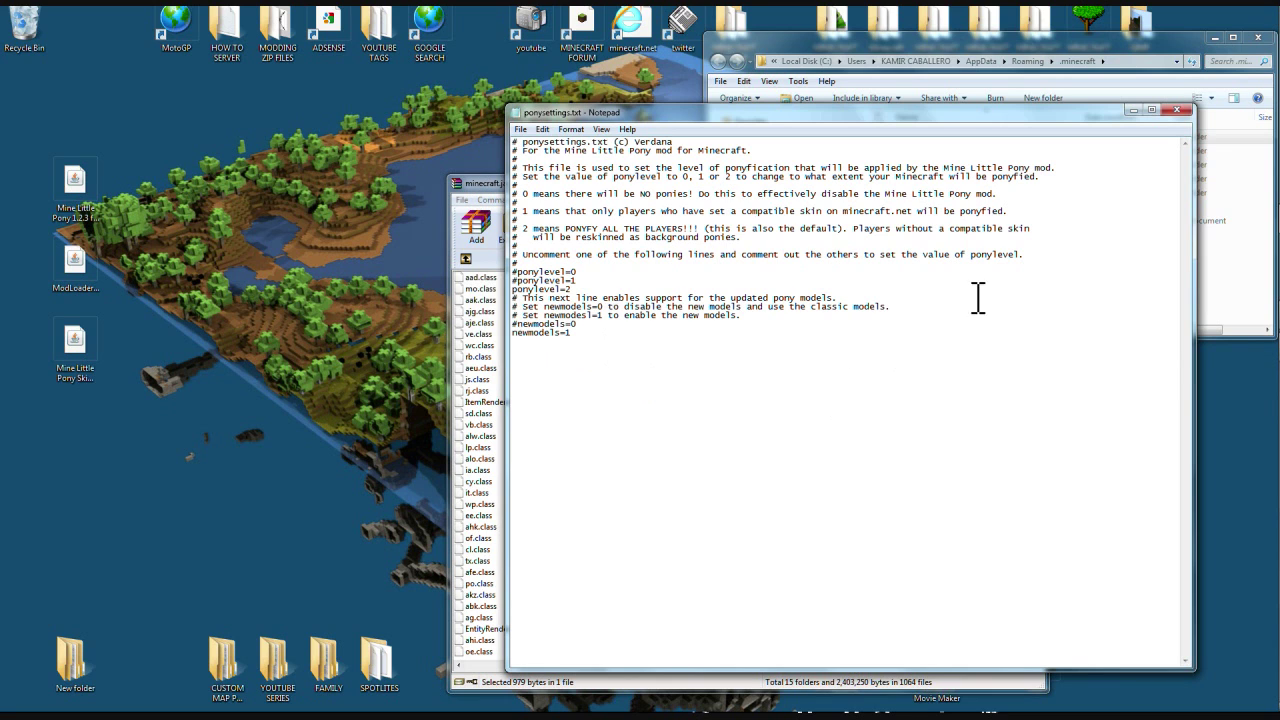
pyautogui.click(1177, 109)
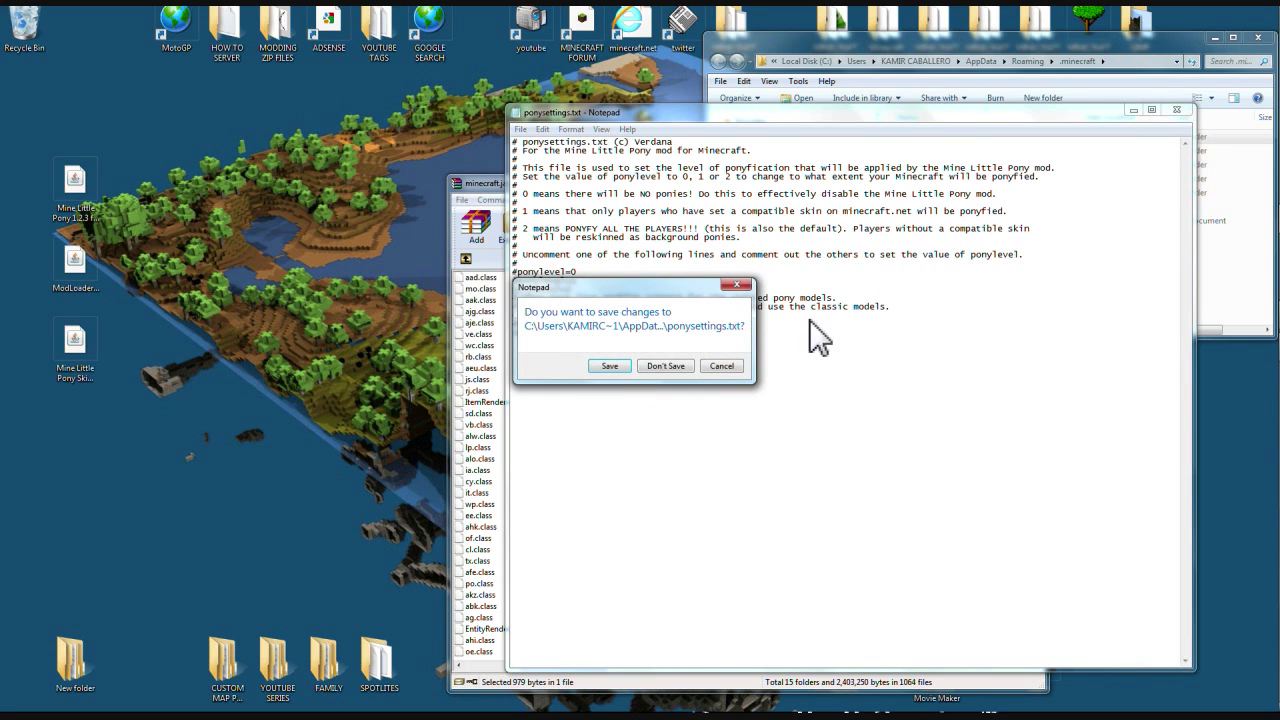
pyautogui.click(609, 366)
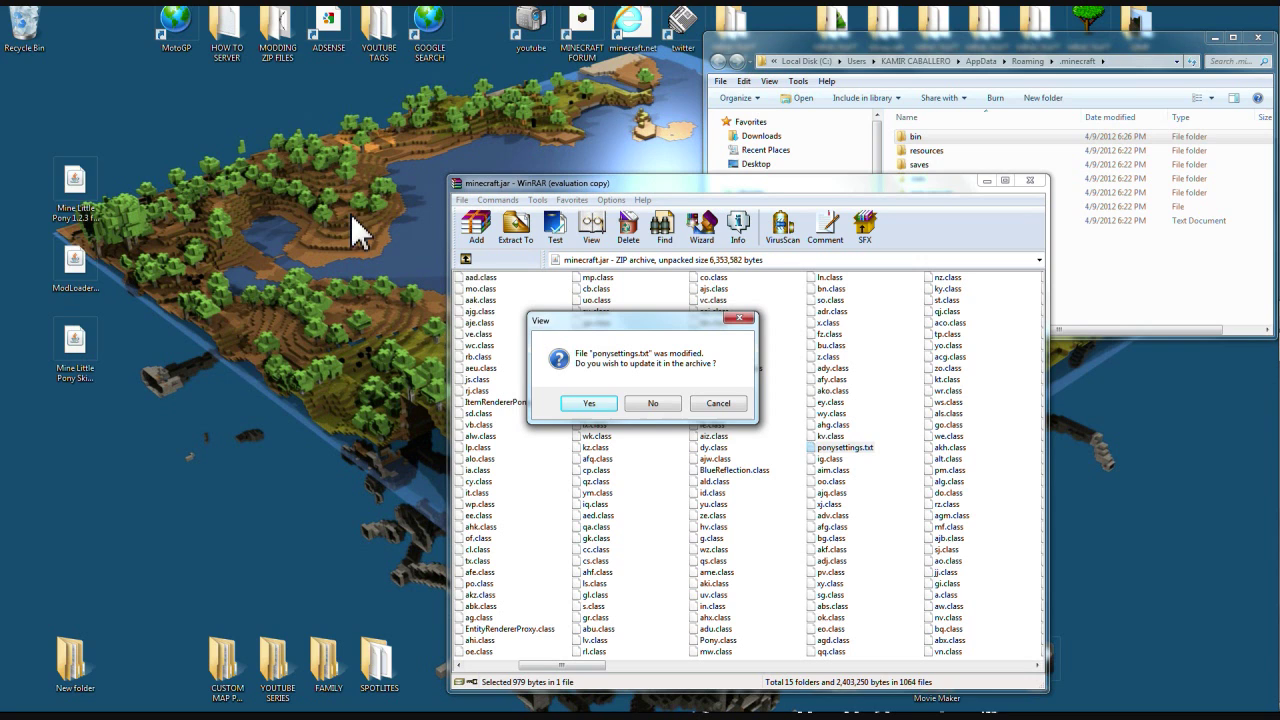
# Decline updating ponysettings.txt in the archive, then close minecraft.jar and the .minecraft folder.
pyautogui.click(650, 404)
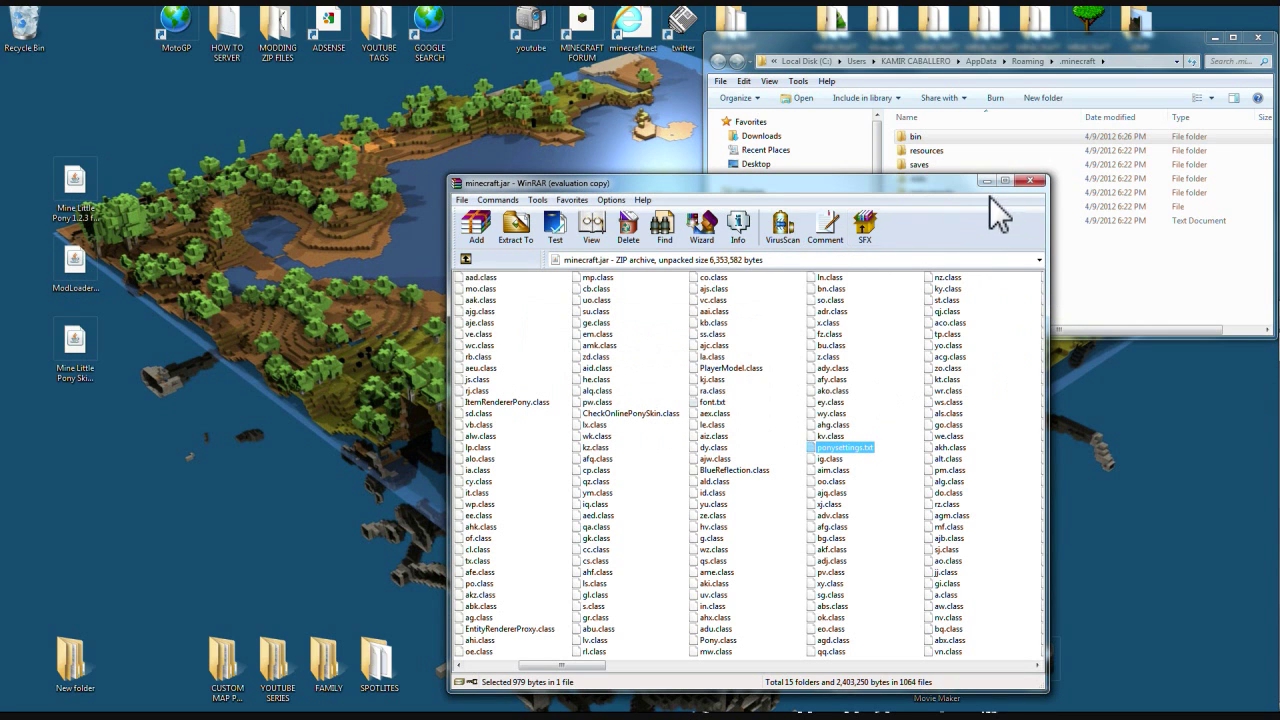
pyautogui.click(1031, 182)
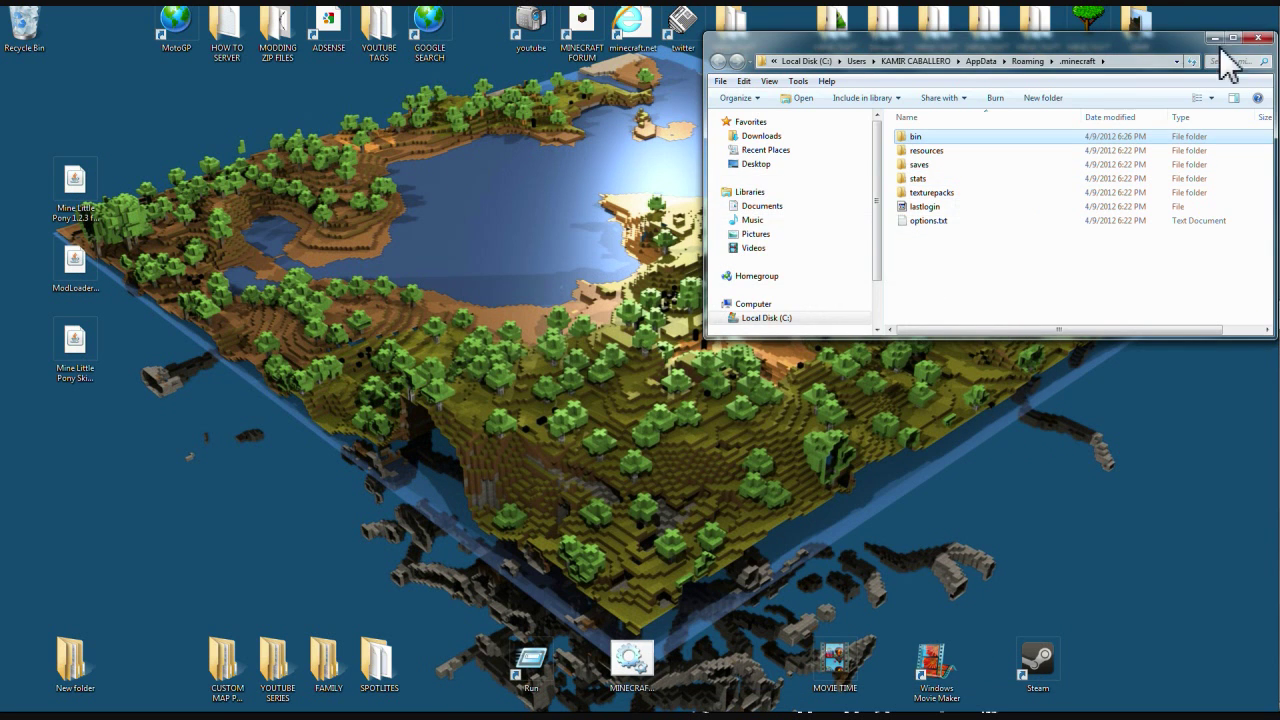
pyautogui.click(1257, 38)
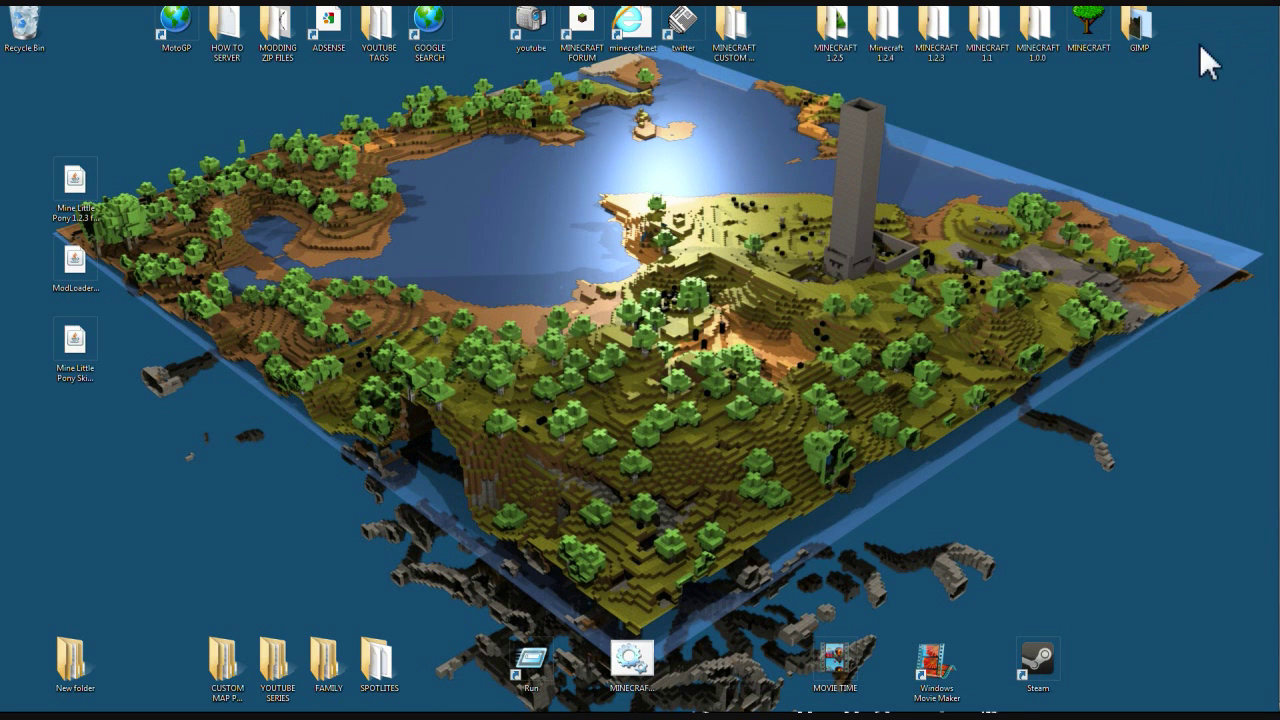
# Launch Minecraft, log in, and maximise the game window.
pyautogui.doubleClick(638, 668)
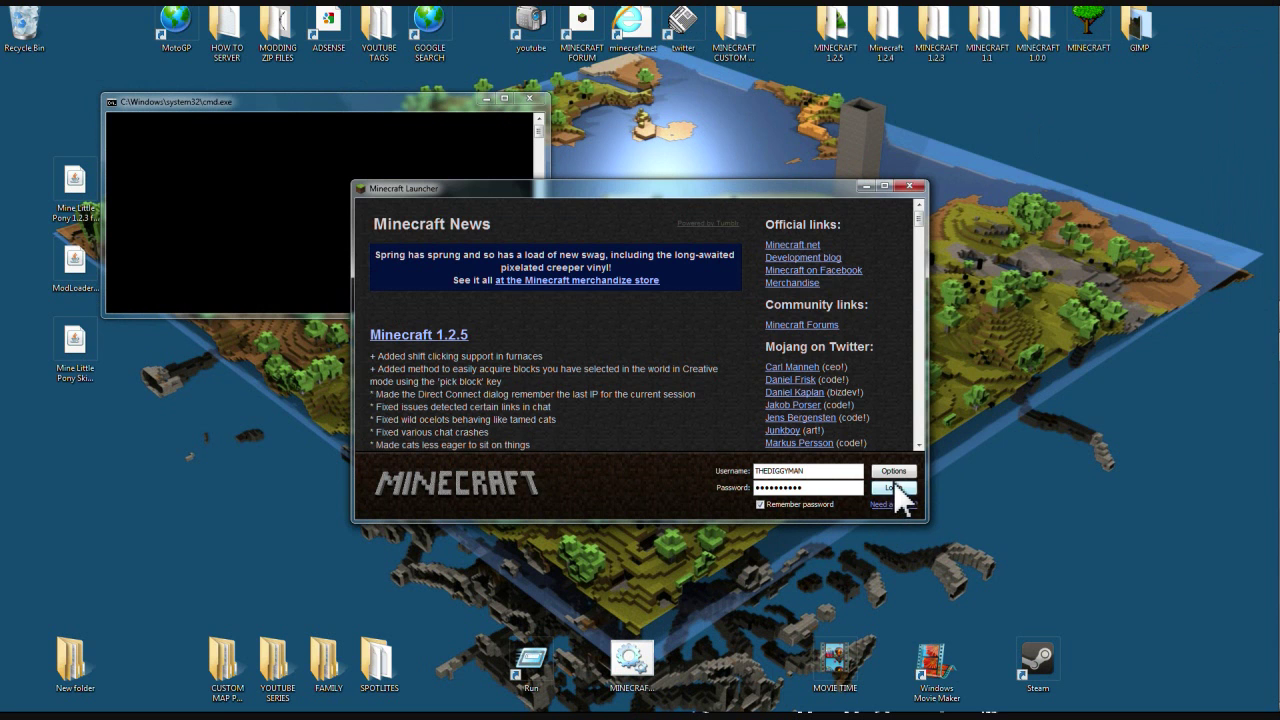
pyautogui.click(893, 484)
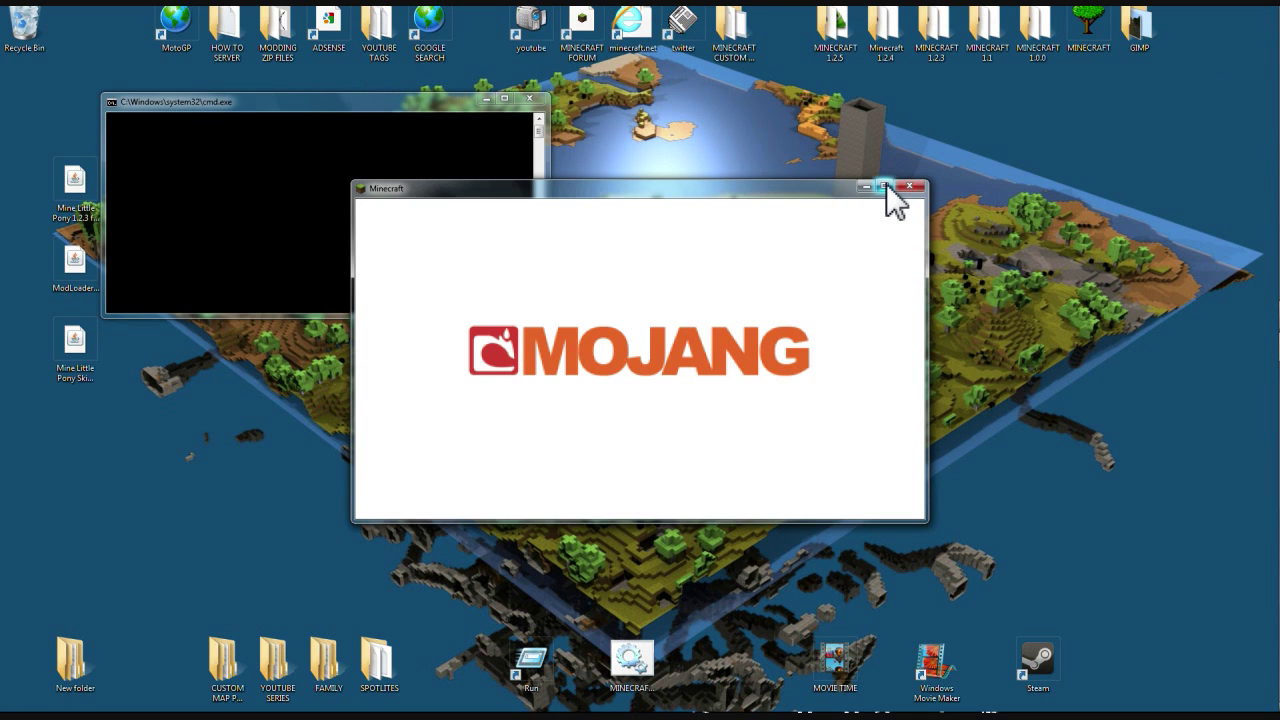
pyautogui.click(885, 186)
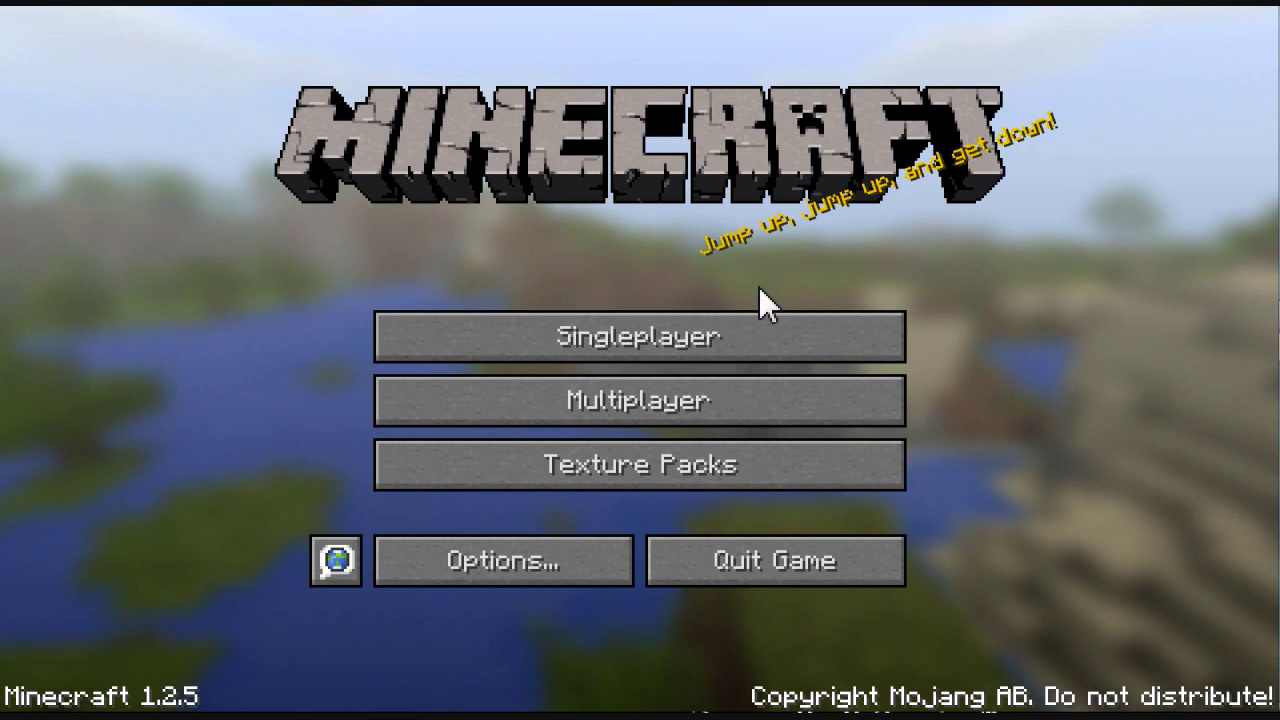
# Create and enter a new Singleplayer world named New World in Creative mode.
pyautogui.click(668, 347)
pyautogui.click(756, 598)
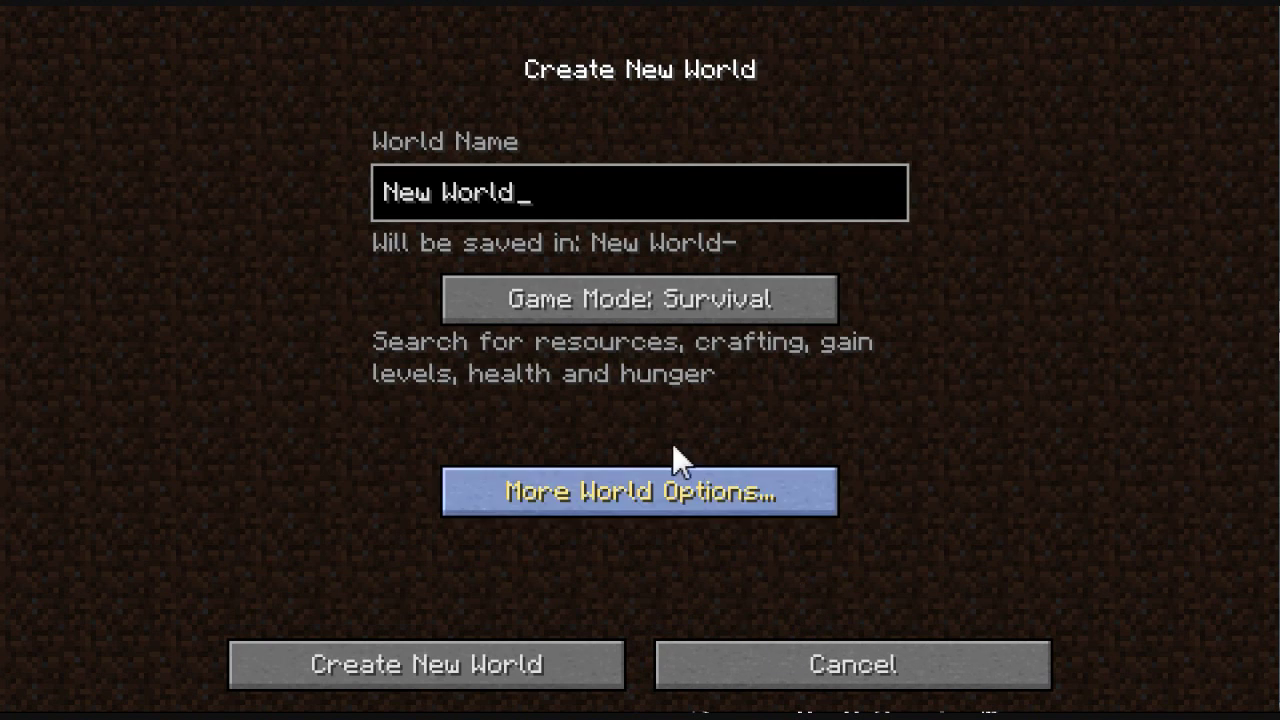
pyautogui.click(640, 311)
pyautogui.click(640, 311)
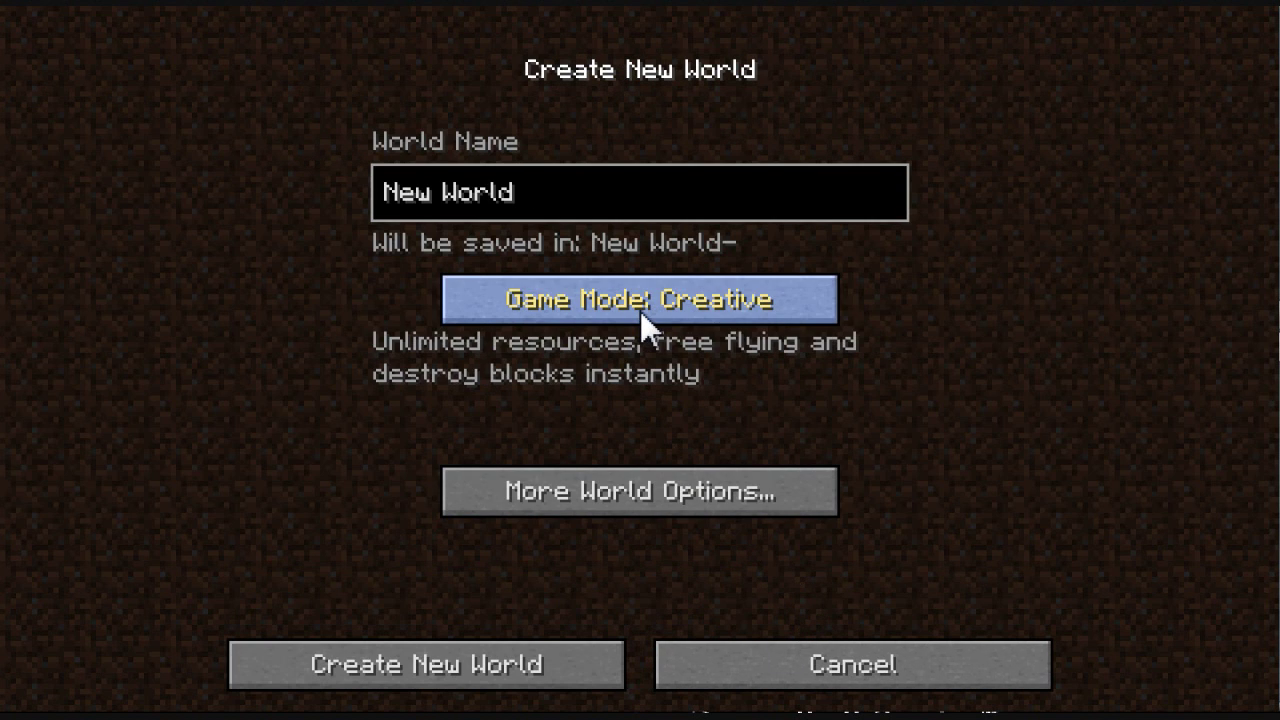
pyautogui.click(441, 684)
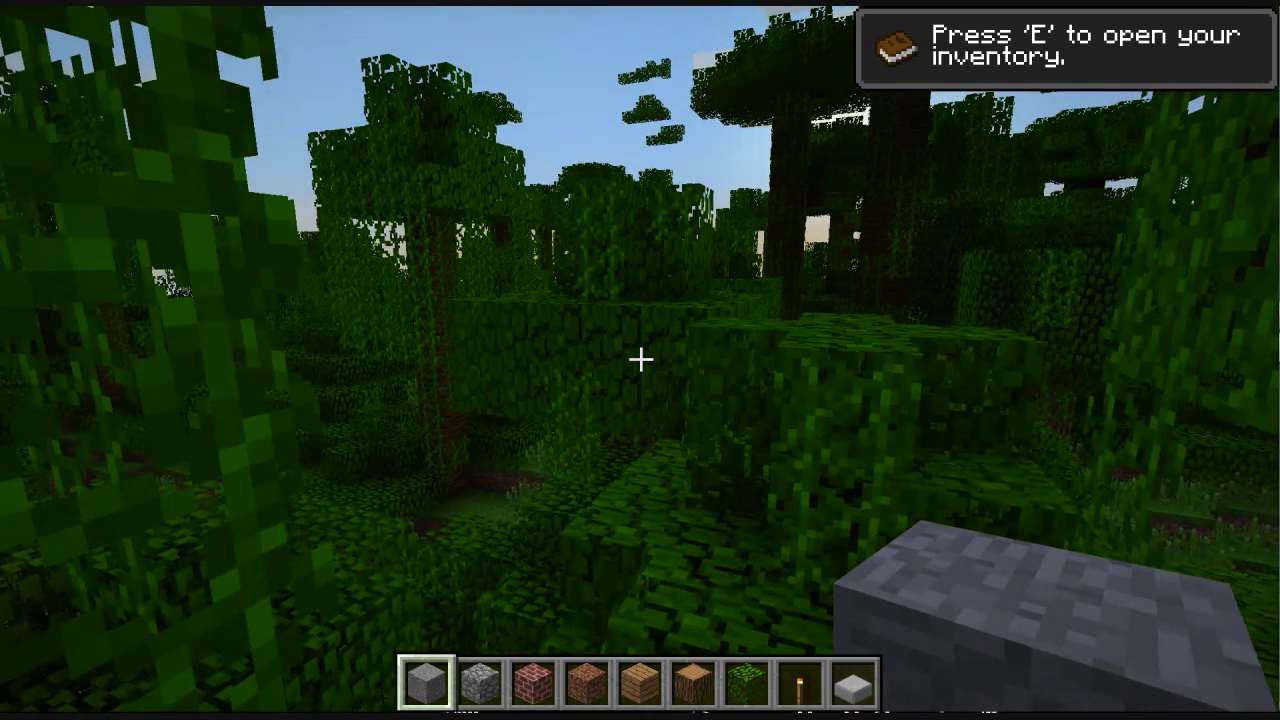
# Switch to third-person view, swing the held stone block, and drop one with Q.
pyautogui.press('F5')
pyautogui.press('F5')
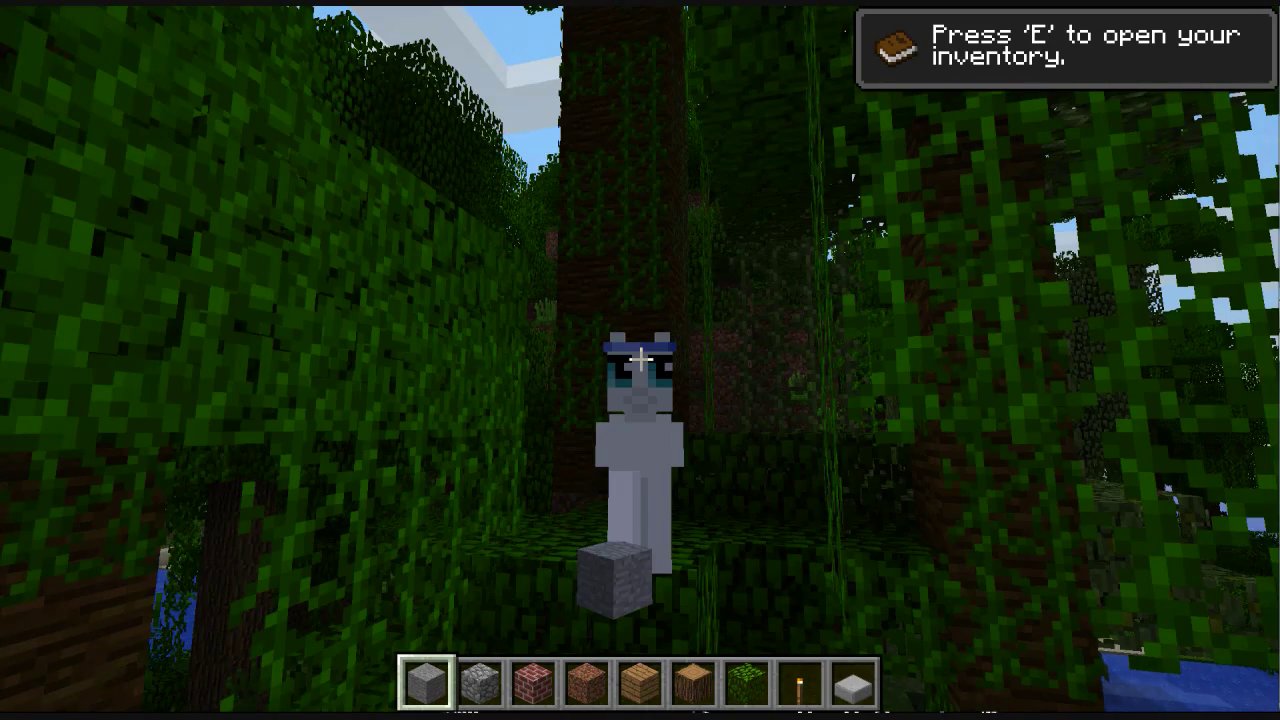
pyautogui.click(640, 360)
pyautogui.click(640, 360)
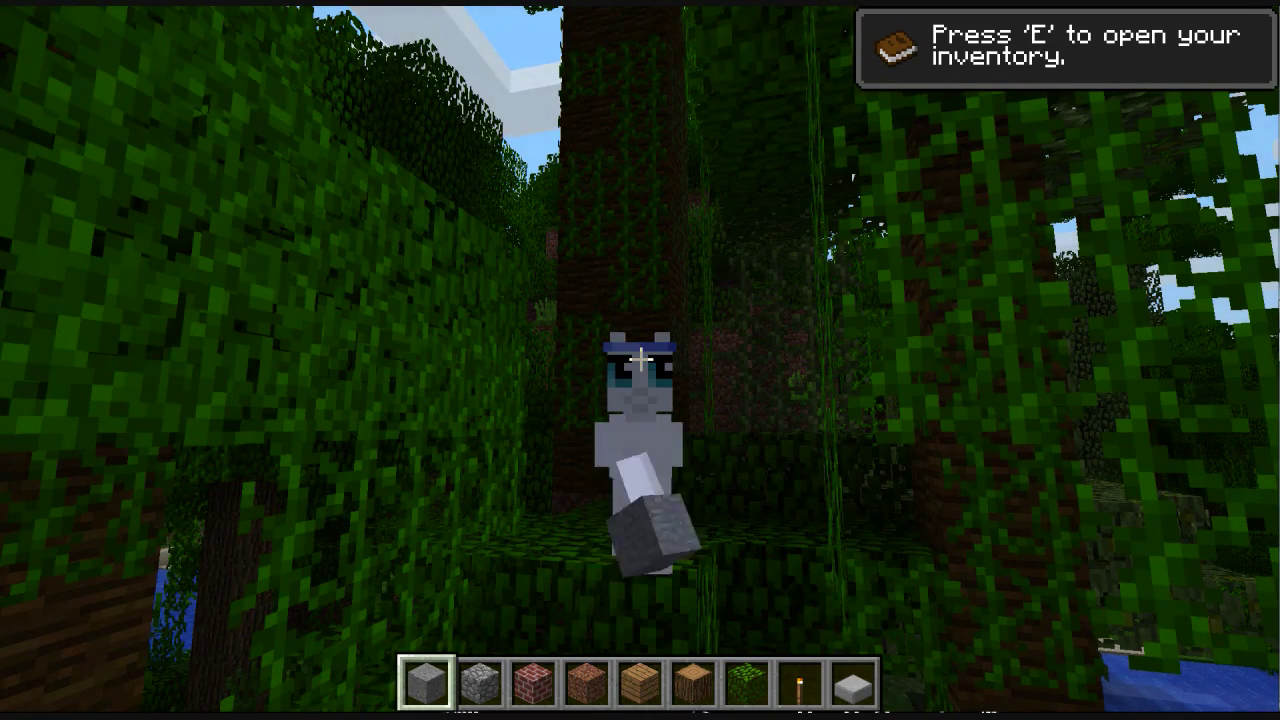
pyautogui.click(640, 360)
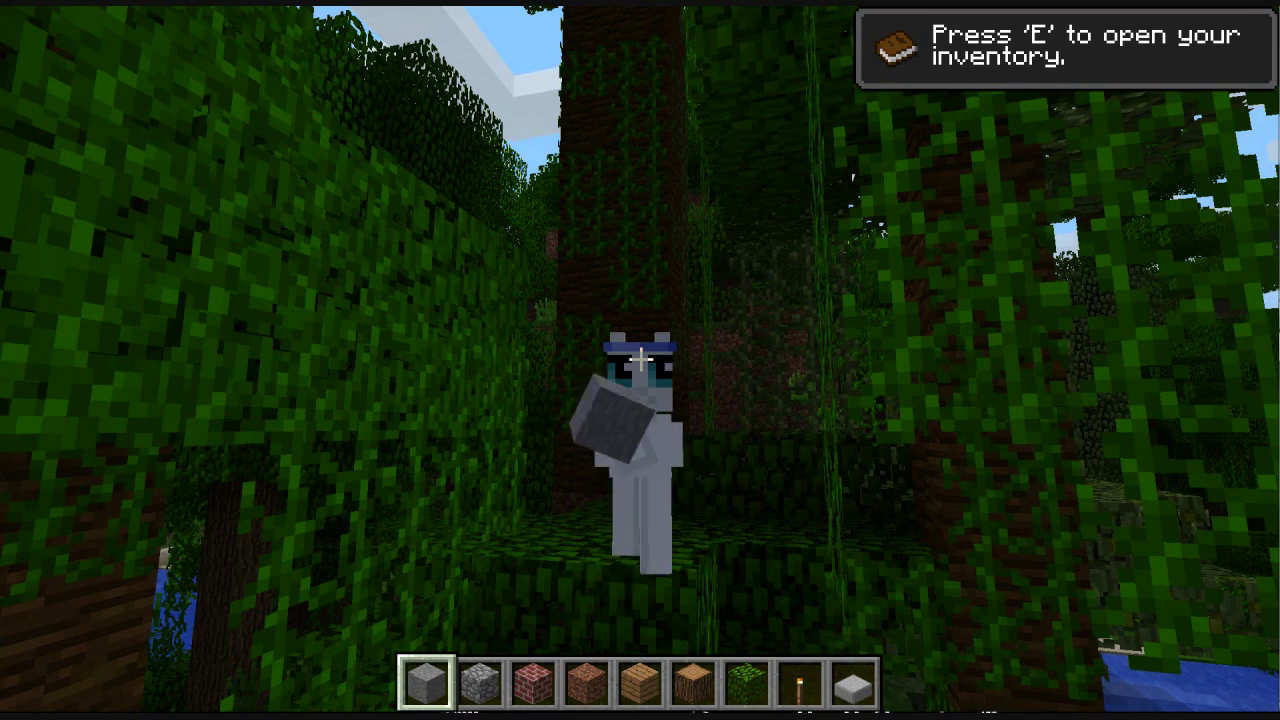
pyautogui.press('q')
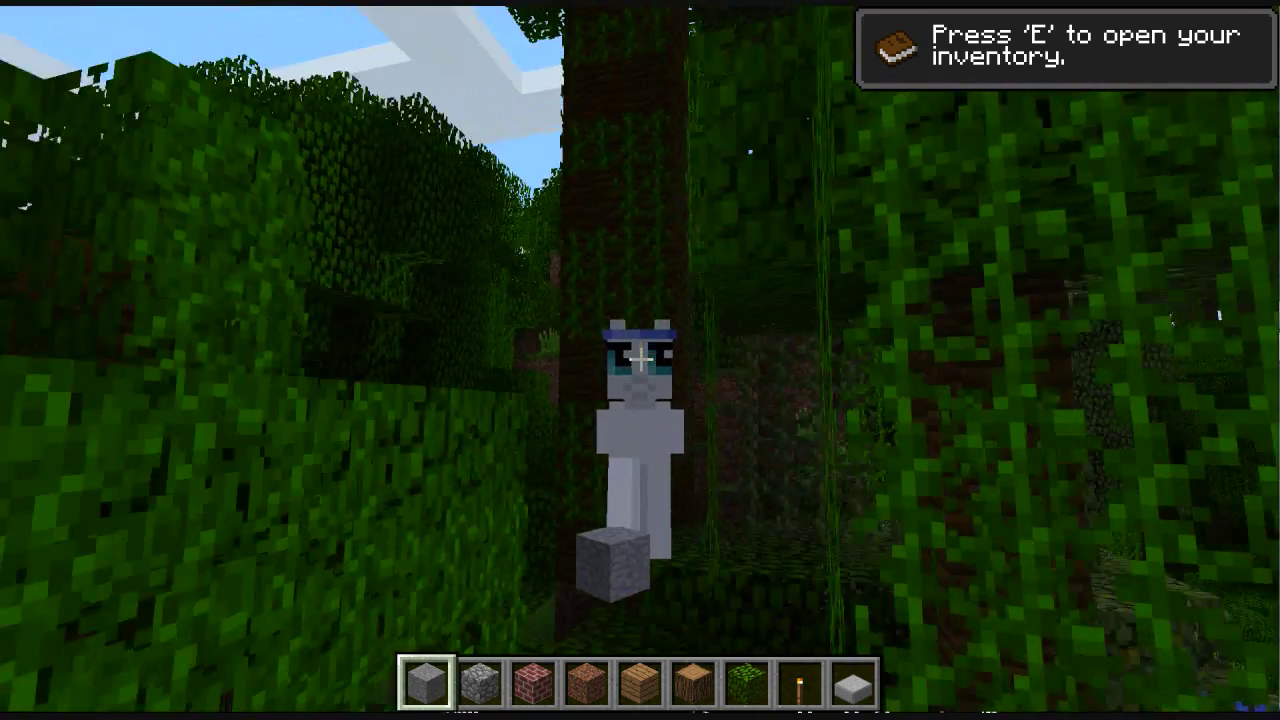
pyautogui.moveTo(640, 360)
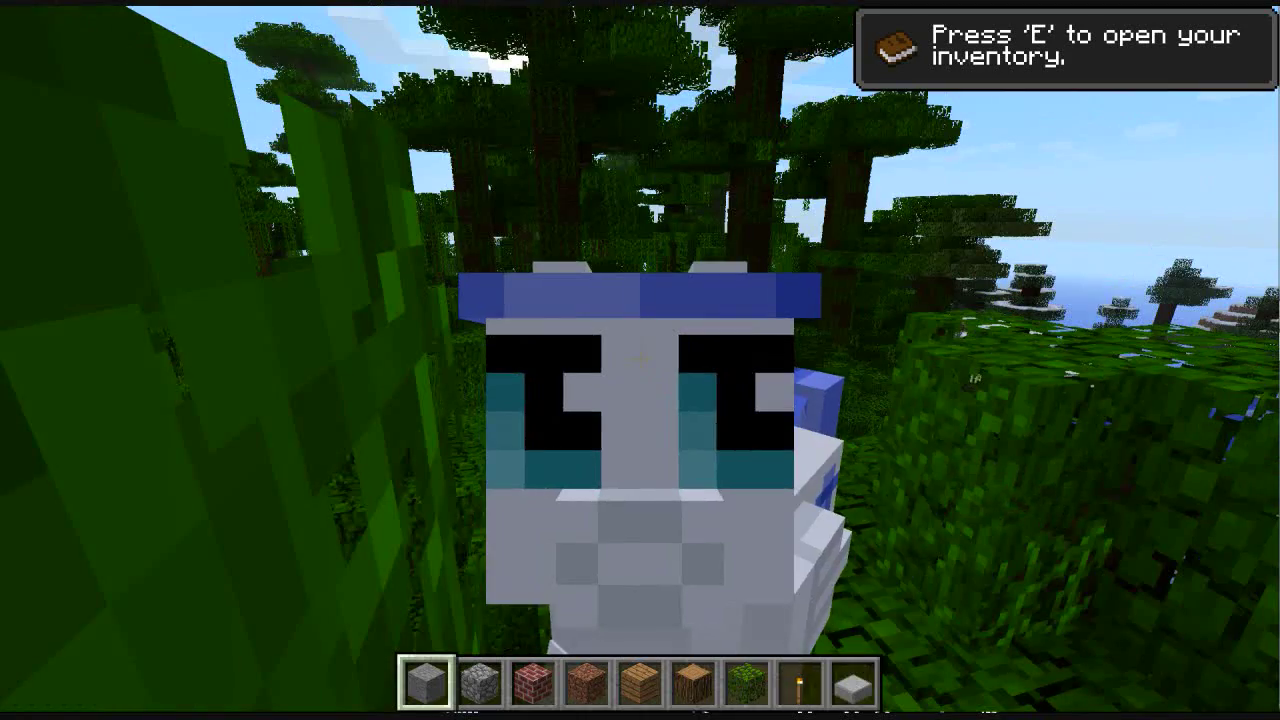
# View the pony from behind and fly it up above the forest.
pyautogui.press('F5')
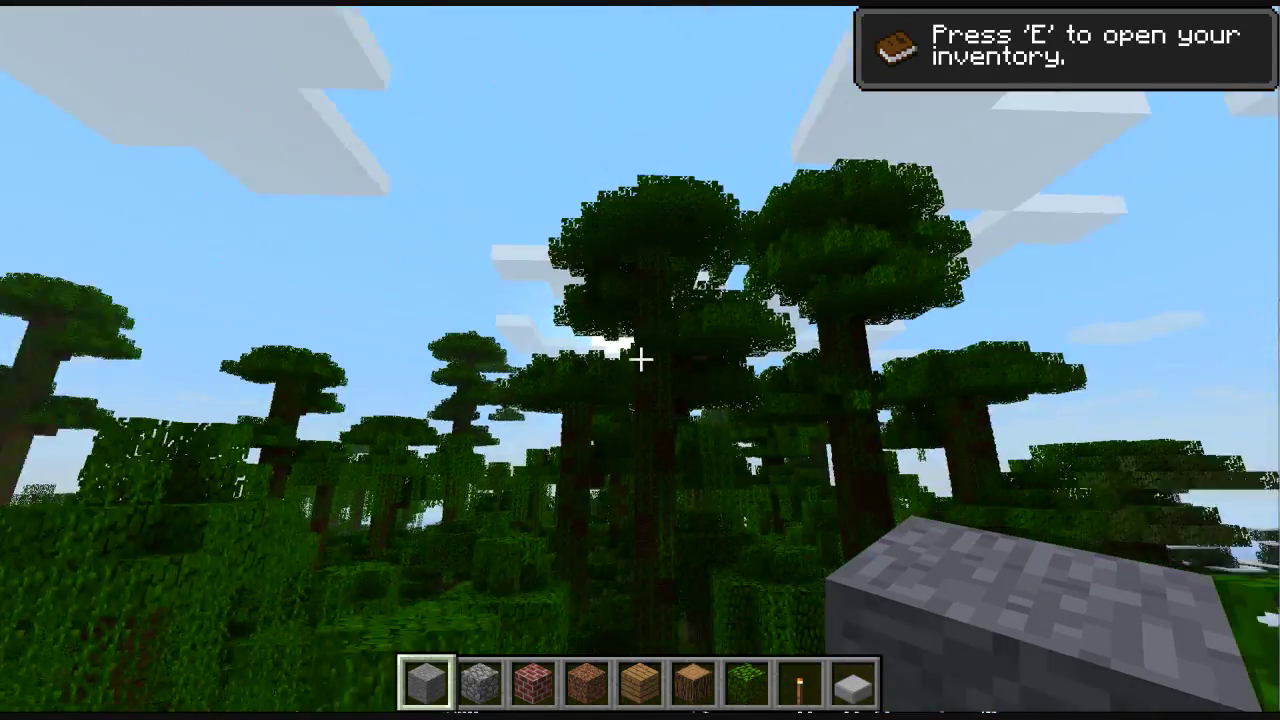
pyautogui.press('F5')
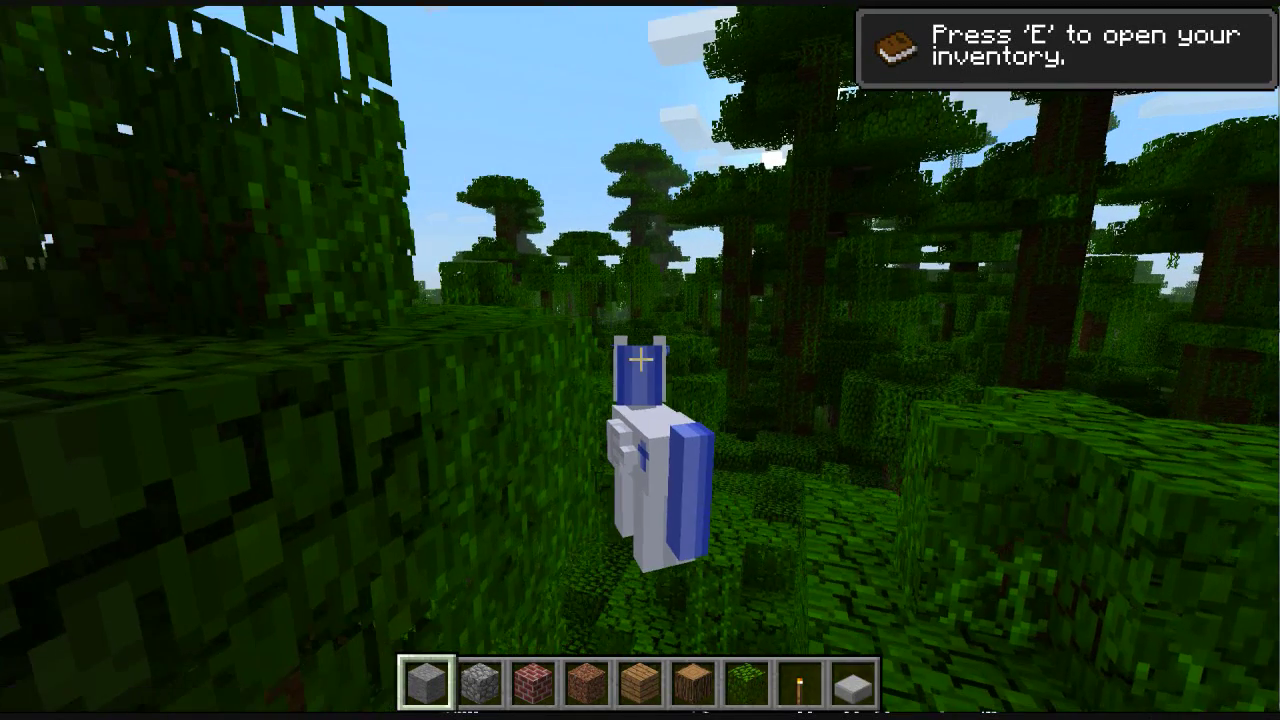
pyautogui.press('space')
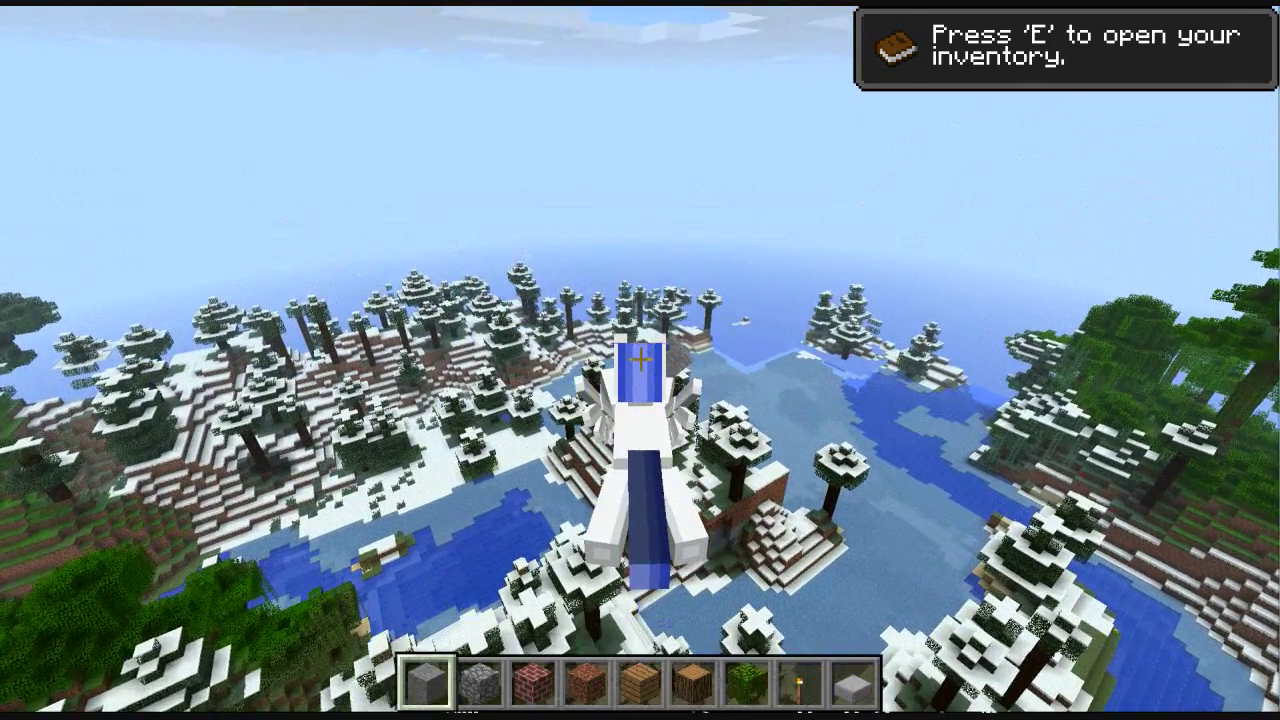
# Switch to the front-facing F5 camera to see the pegasus pony hovering at cloud height.
pyautogui.press('F5')
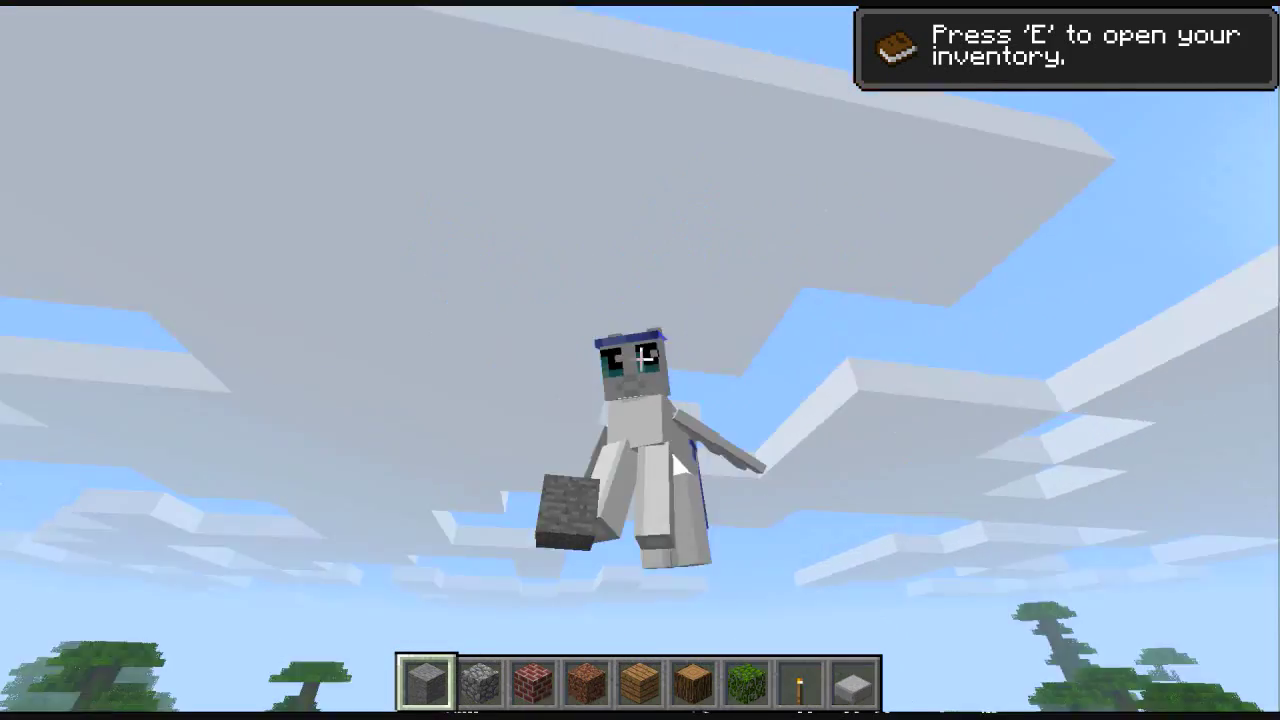